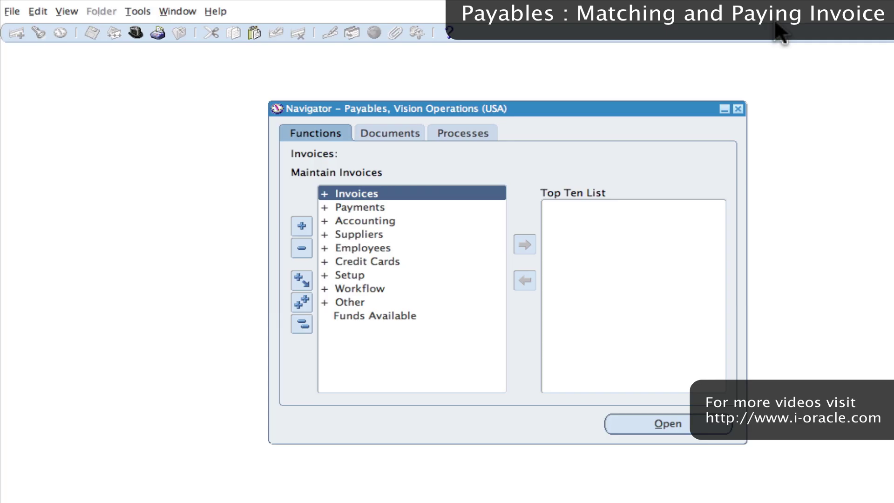
- Open the Invoices entry form to begin a new supplier invoice
double_click(350, 191)
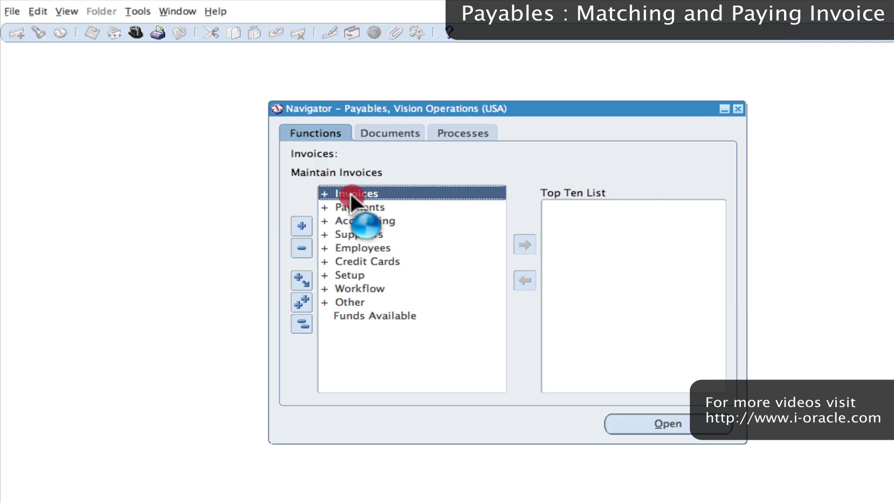
left_click(354, 207)
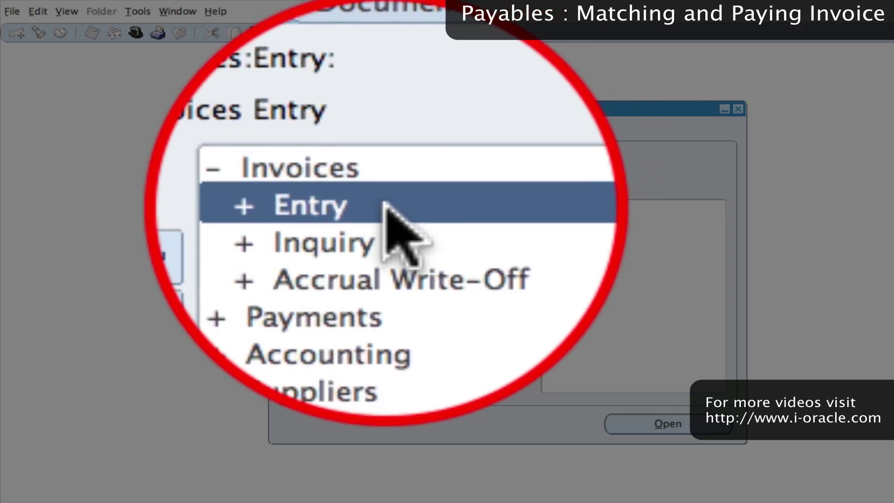
double_click(367, 206)
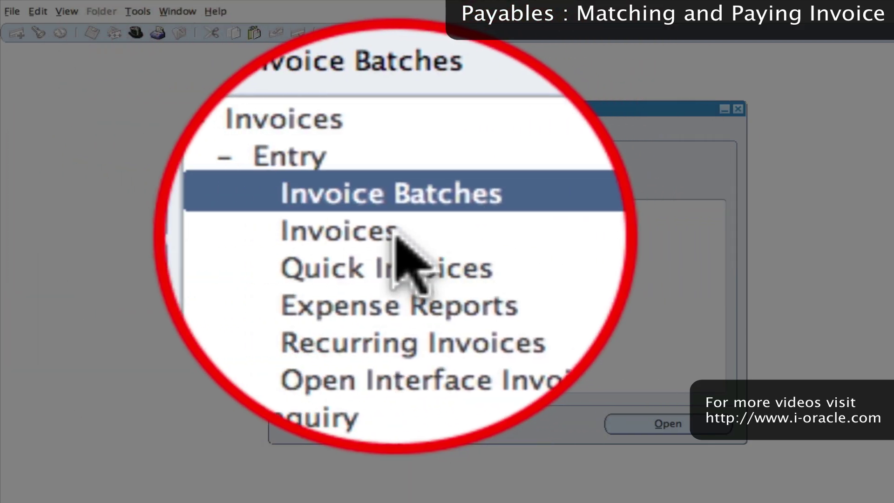
double_click(397, 234)
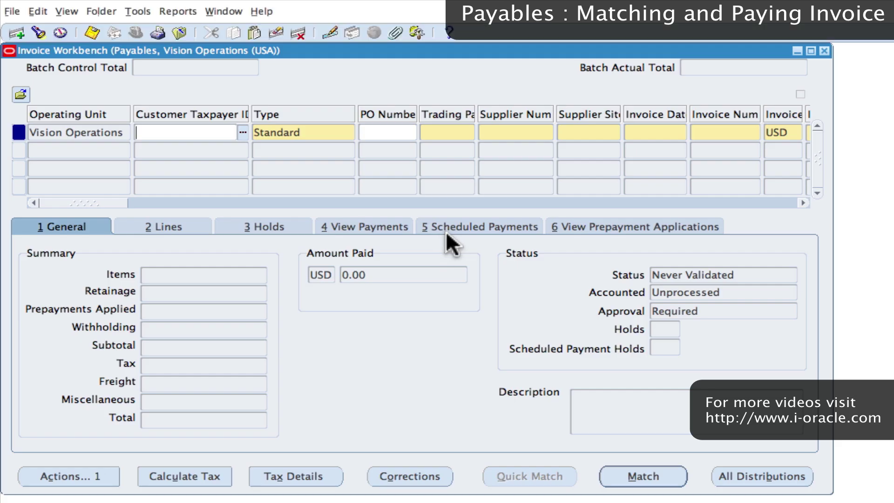
- Keep the invoice type as Standard and enter the purchase order number so the supplier details fill in
left_click(311, 133)
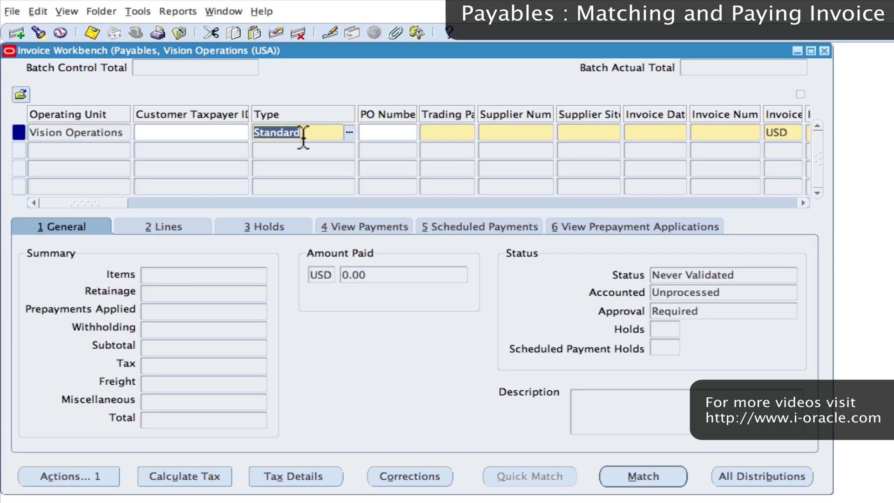
left_click(371, 132)
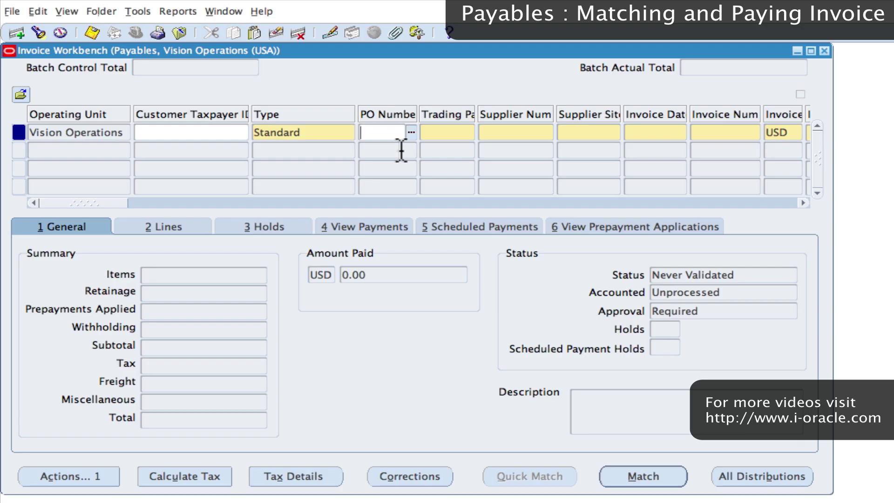
type("6169")
left_click(448, 132)
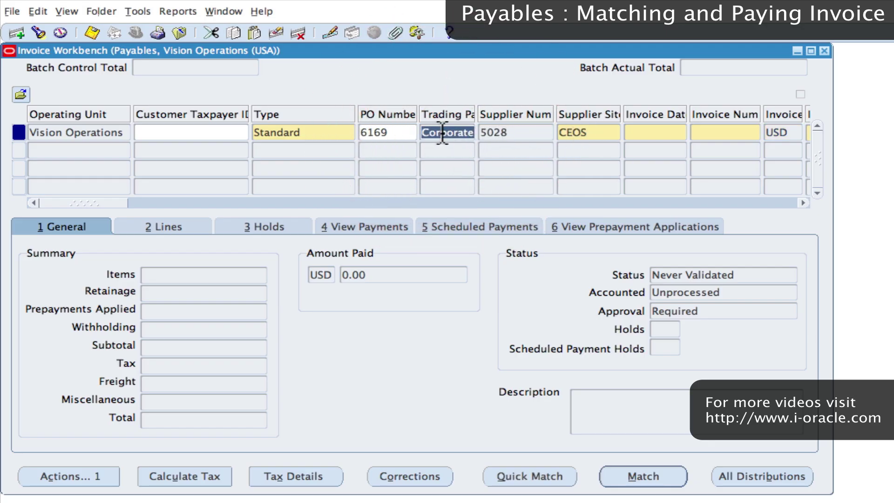
- Set the invoice date to 13-MAR-2010 and the invoice number to COR-1001
left_click(647, 134)
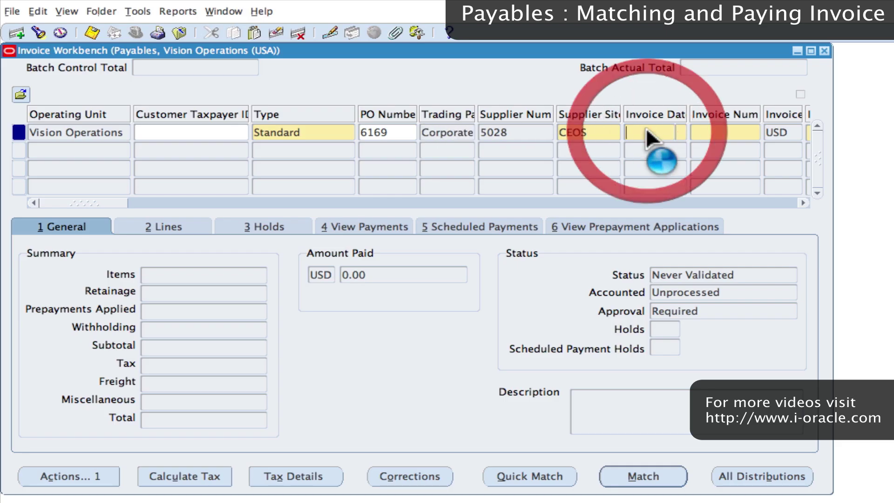
left_click(680, 133)
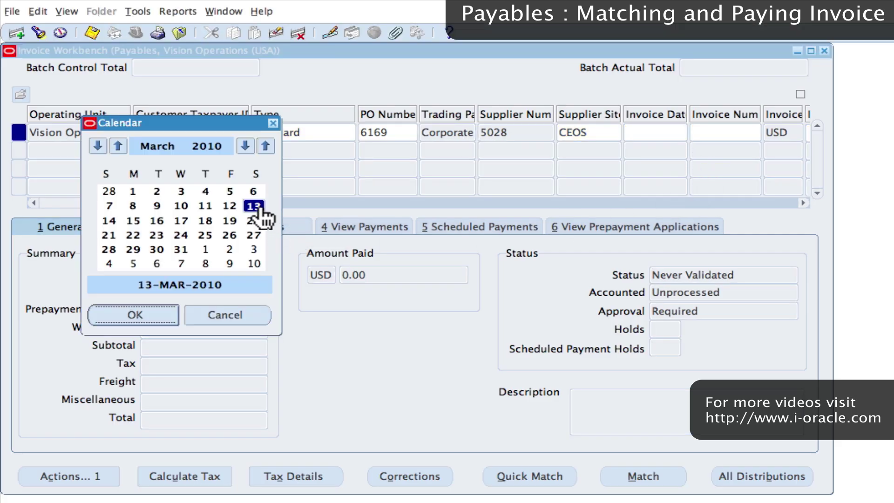
left_click(258, 207)
left_click(135, 315)
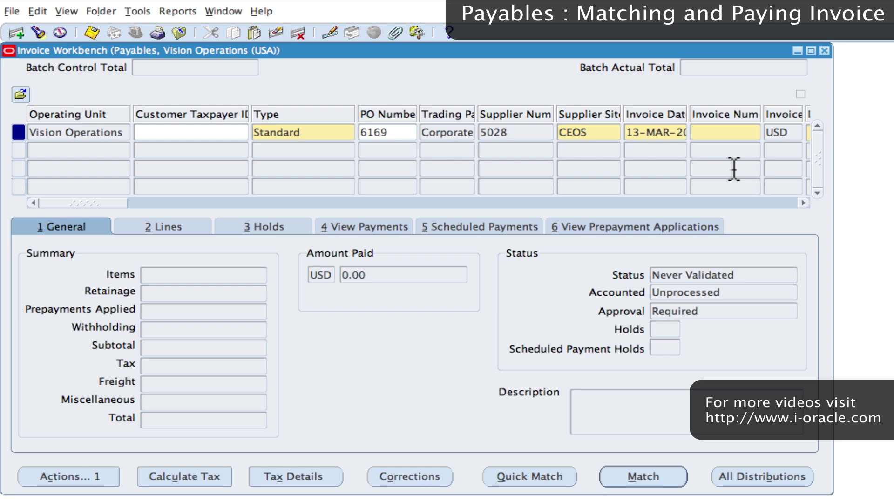
type("COR-1001")
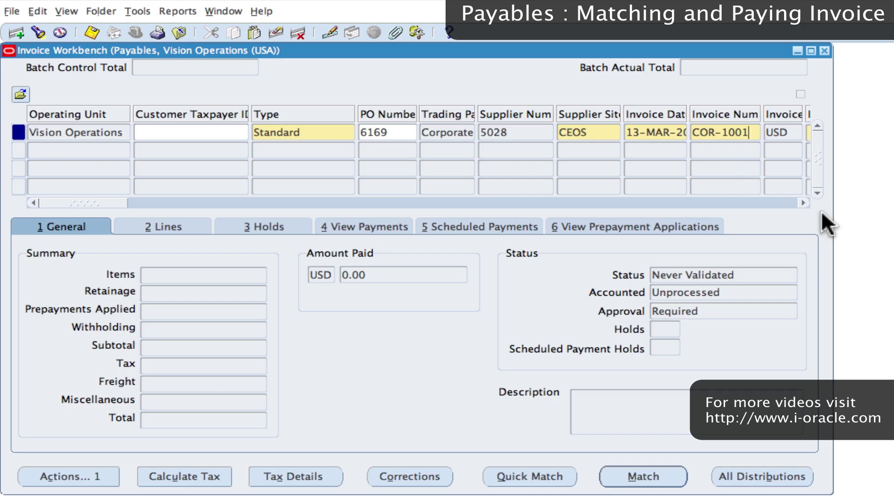
- Set the invoice amount to 534.50 USD
left_click(804, 203)
left_click_drag(804, 202, 804, 203)
left_click(534, 133)
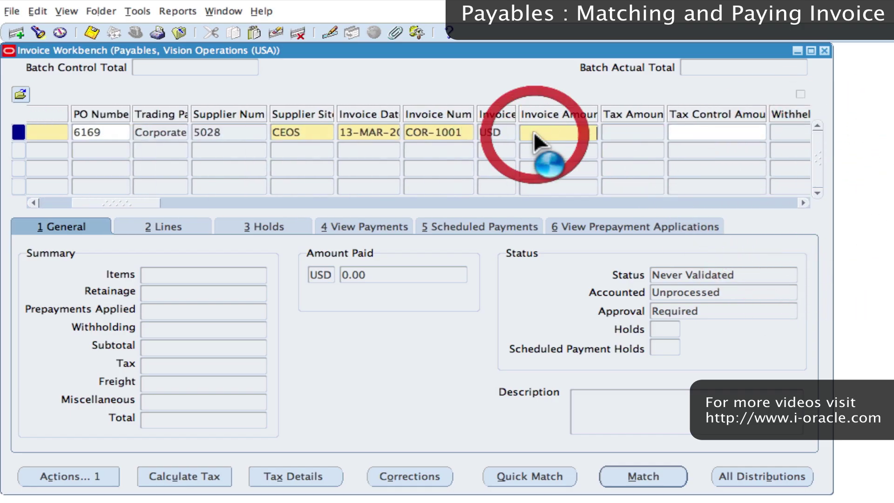
type("534")
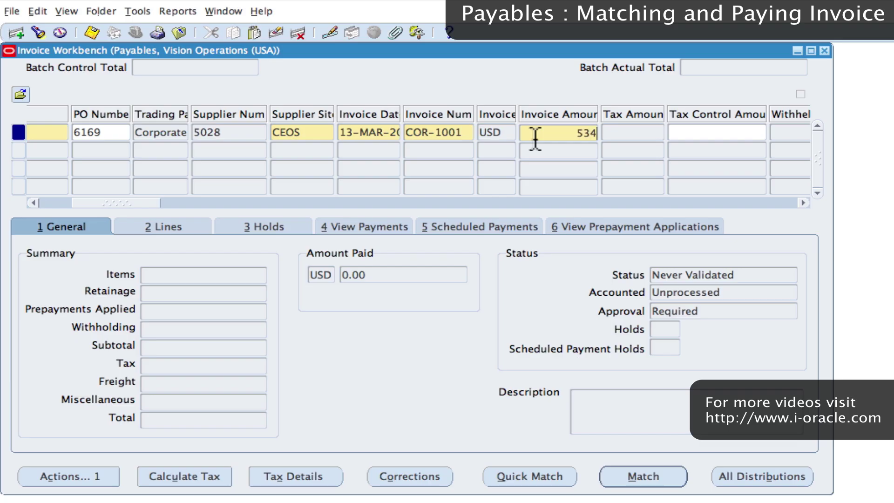
type(".50")
left_click(635, 133)
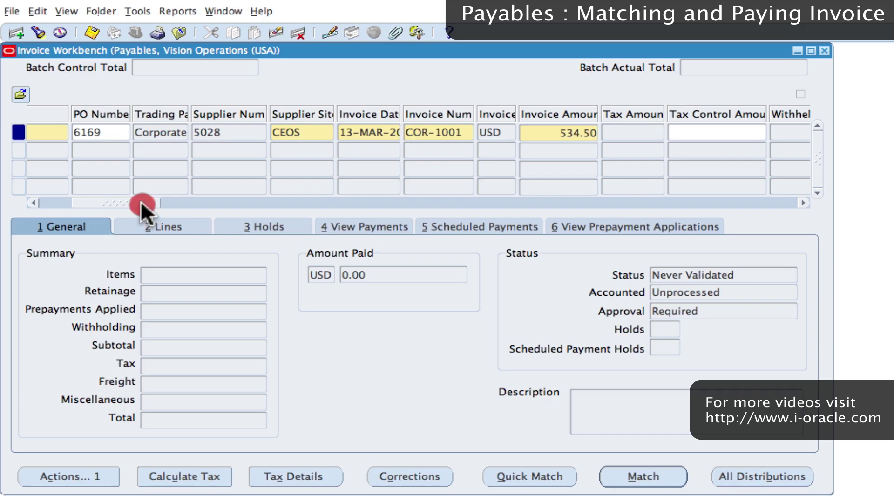
mouse_move(141, 200)
left_mouse_down()
mouse_move(305, 225)
mouse_move(295, 202)
mouse_move(321, 204)
mouse_move(15, 203)
left_mouse_up()
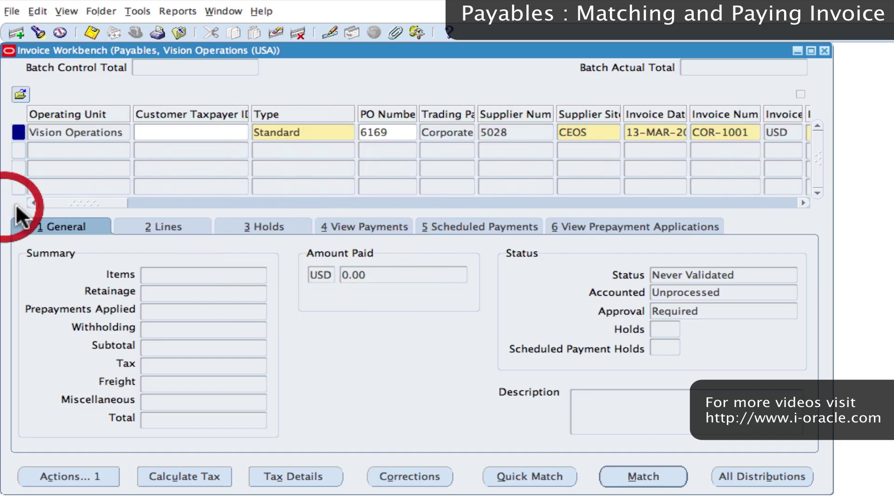
- Match the invoice to purchase order line 1, the DVD Burner 8X, and calculate the invoice tax
left_click(658, 477)
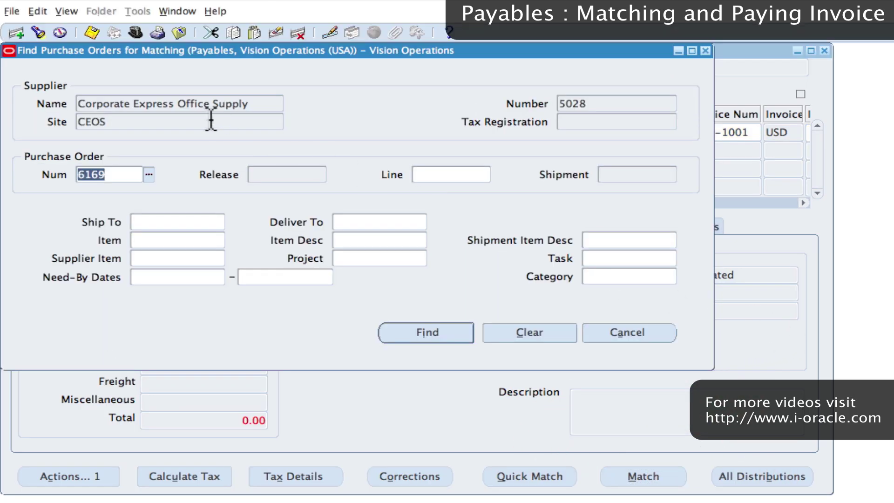
left_click(431, 332)
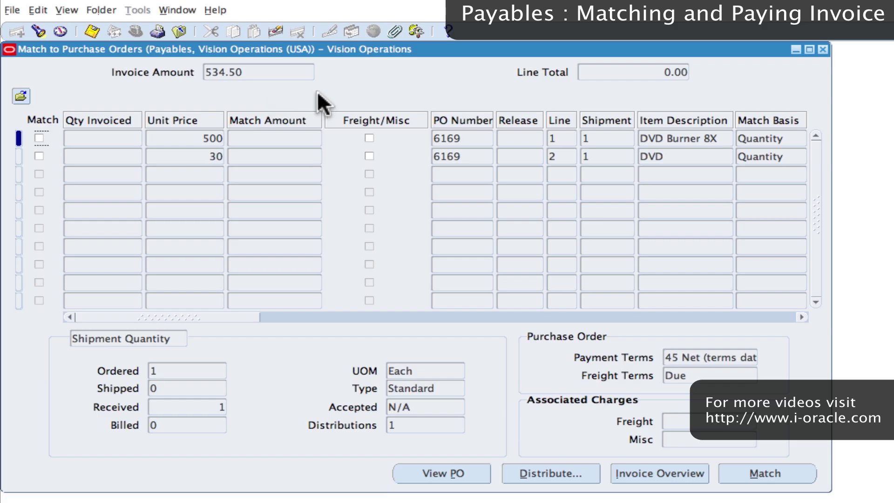
left_click(39, 138)
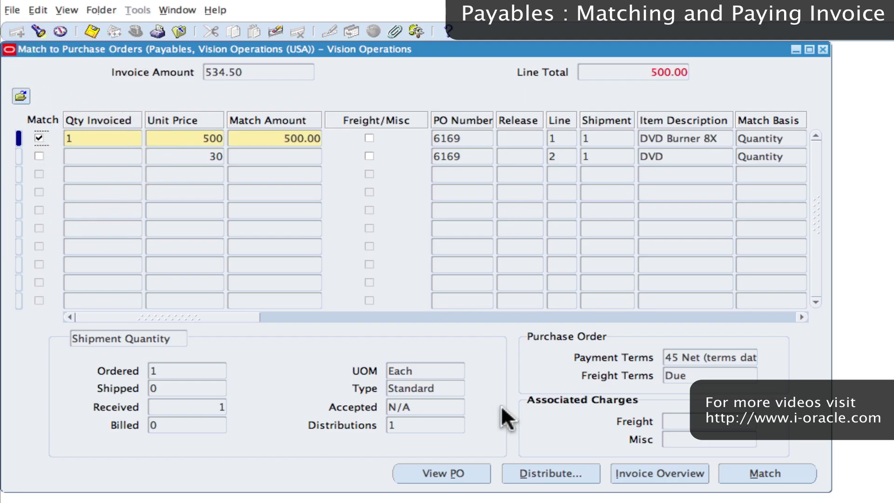
left_click(765, 472)
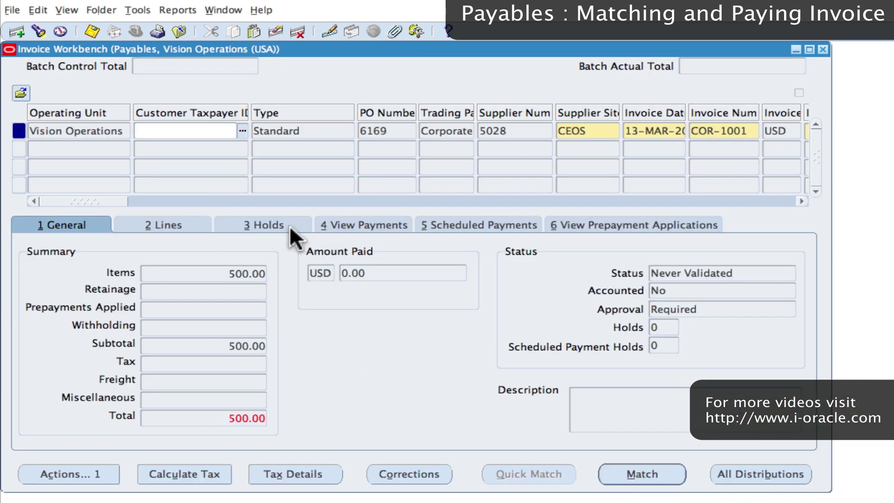
left_click(182, 477)
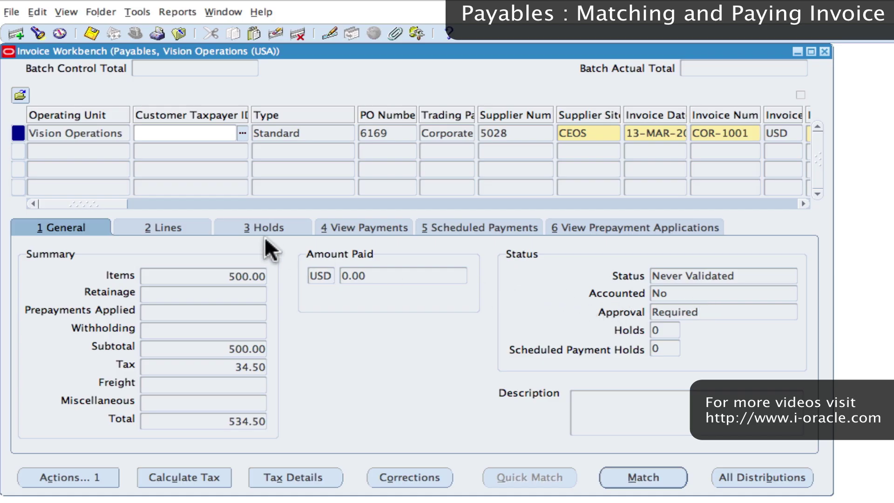
- Review the invoice's item and tax lines, holds, payments, scheduled payments and prepayment applications, finishing at its general summary and status
left_click(167, 227)
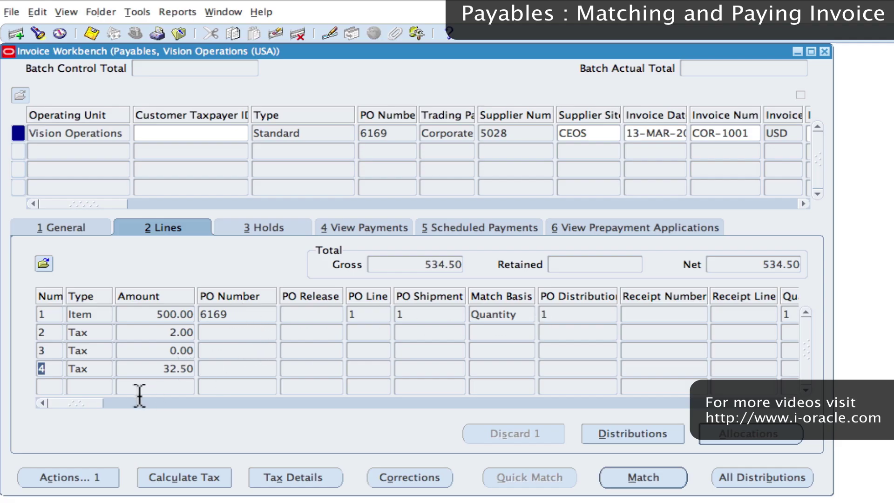
left_click_drag(72, 403, 127, 406)
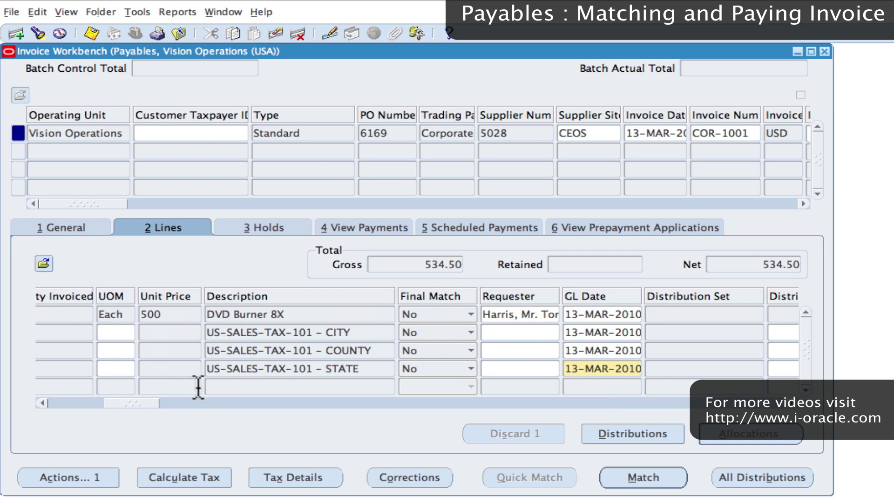
left_click_drag(149, 402, 434, 424)
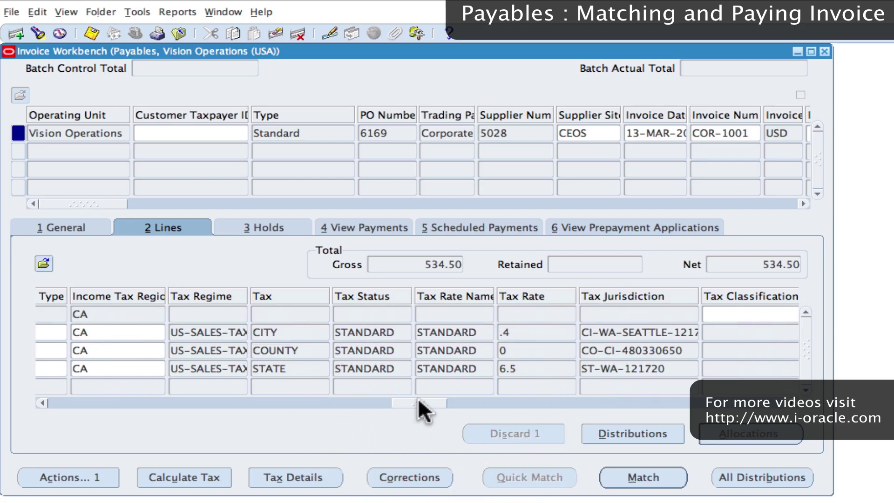
left_click_drag(418, 399, 49, 395)
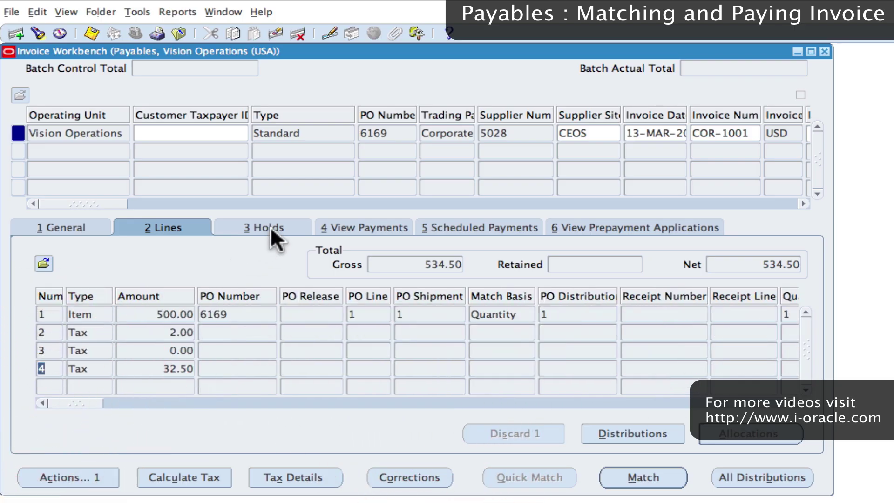
left_click(267, 226)
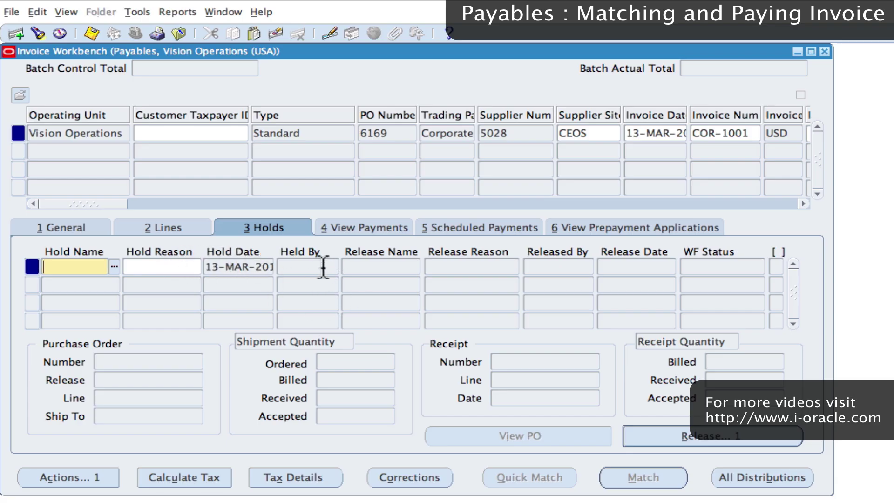
left_click(351, 223)
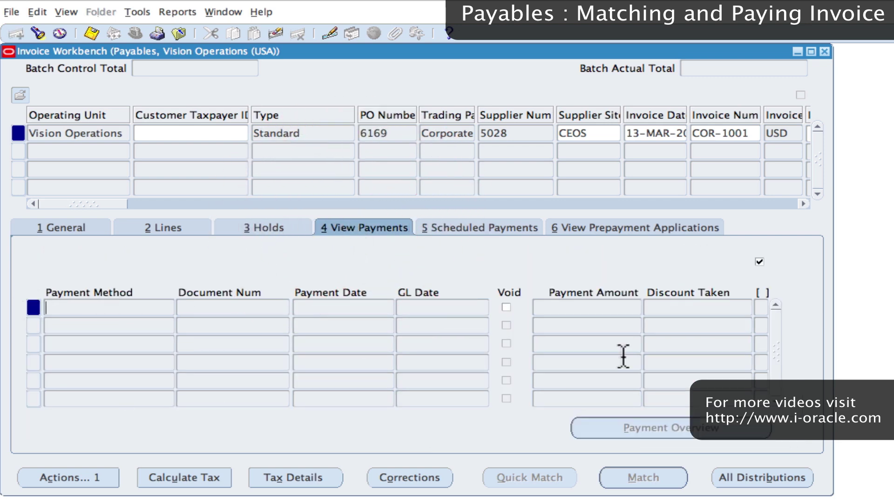
left_click(488, 226)
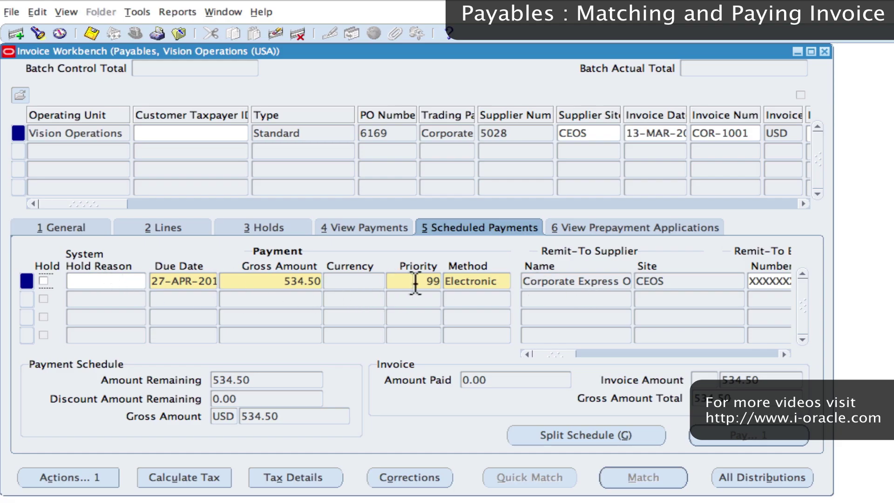
left_click(617, 227)
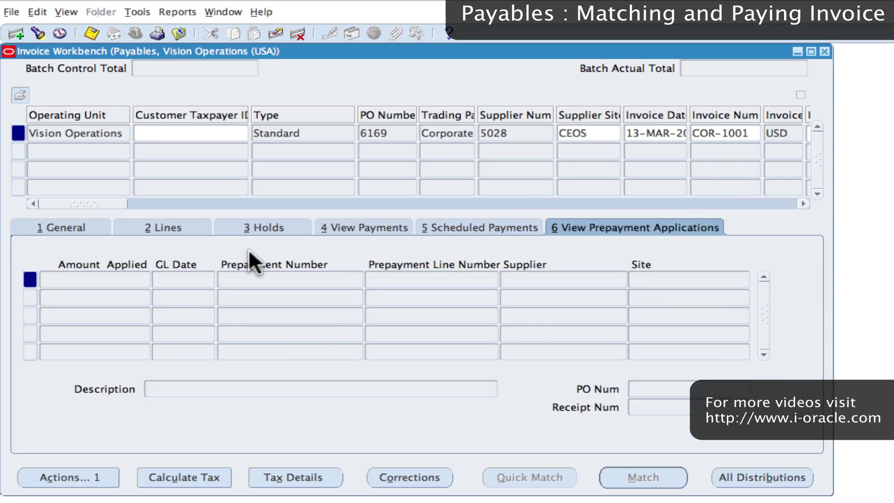
left_click(45, 226)
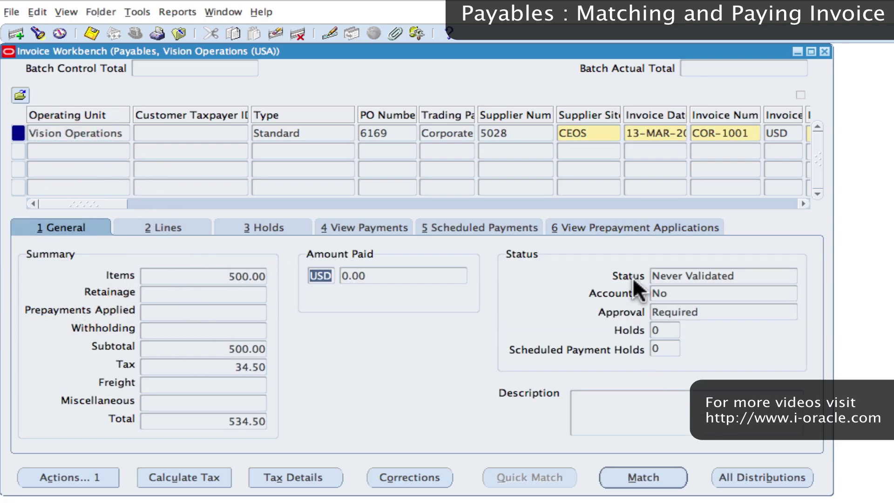
- Run the Validate action on the invoice
left_click(72, 473)
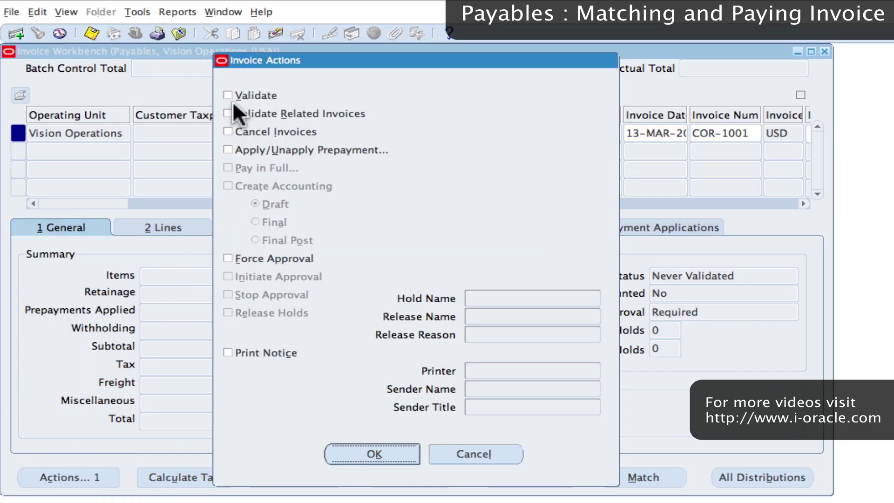
left_click(230, 95)
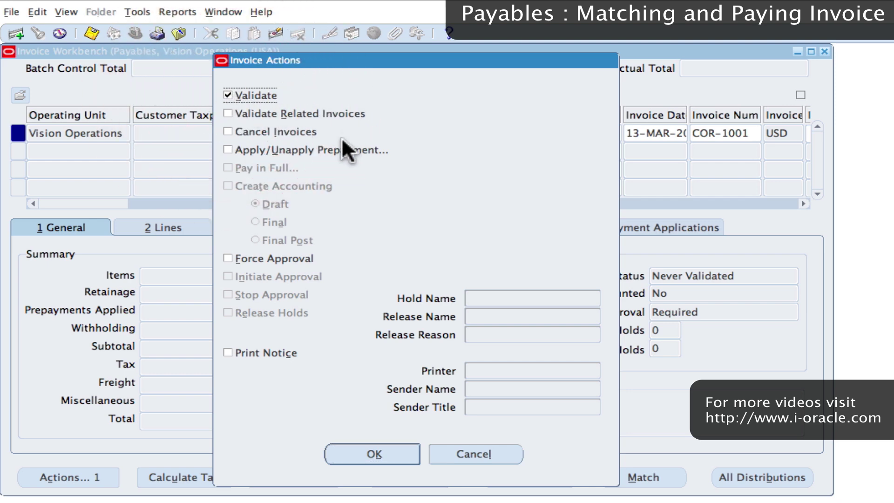
left_click(383, 451)
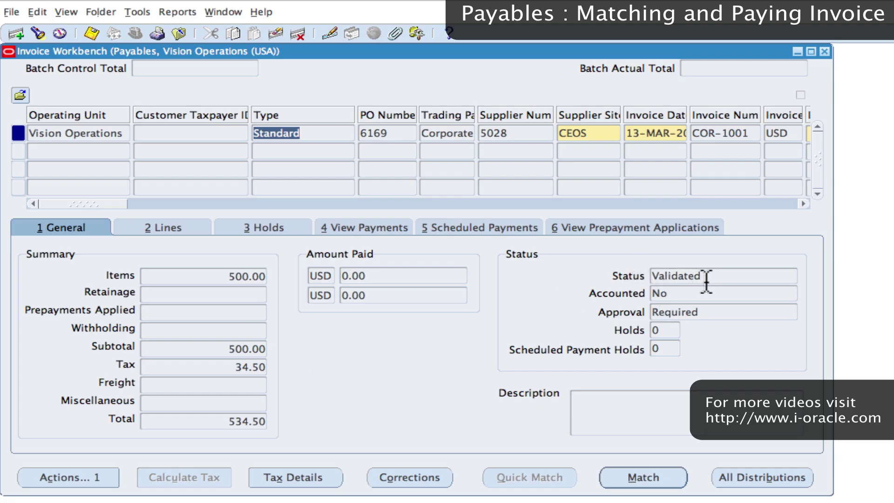
- Run the Force Approval action on the validated invoice
left_click(70, 476)
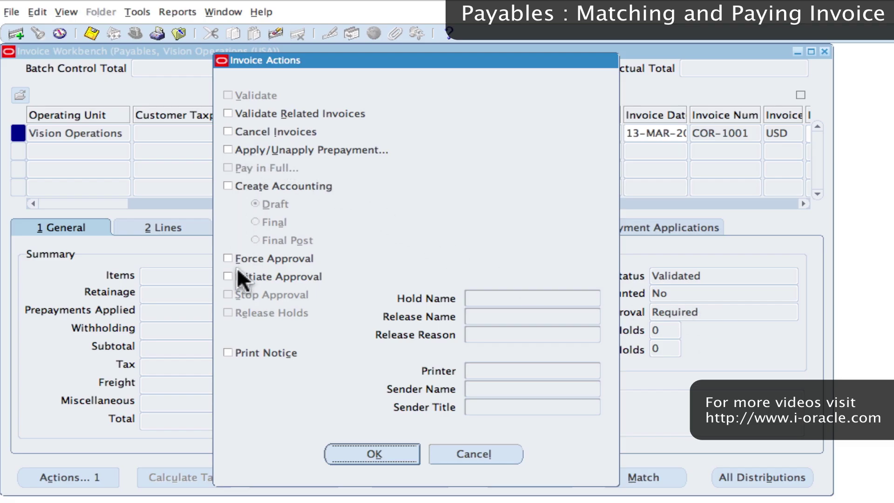
left_click(229, 259)
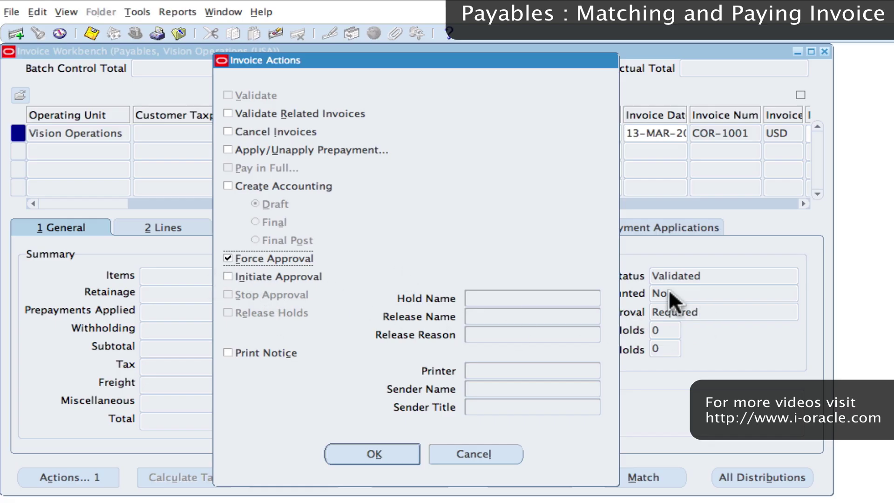
left_click(382, 451)
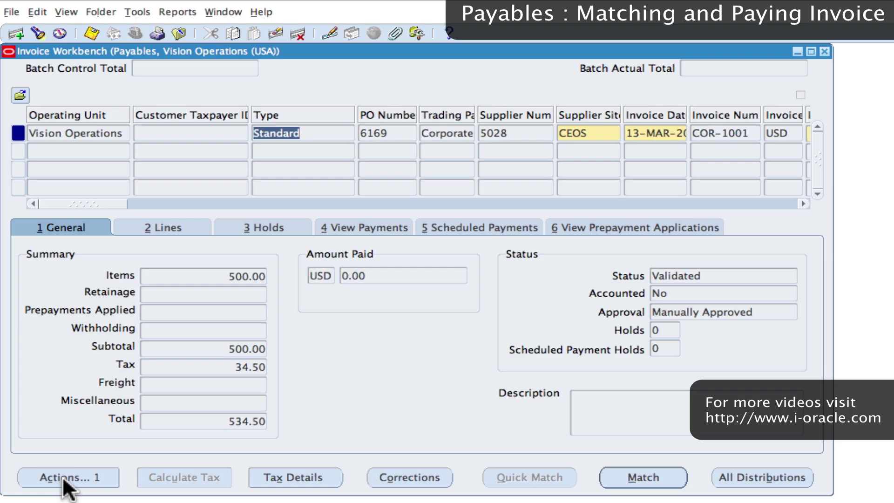
- Run the Create Accounting action on the approved invoice with the Draft option
left_click(90, 479)
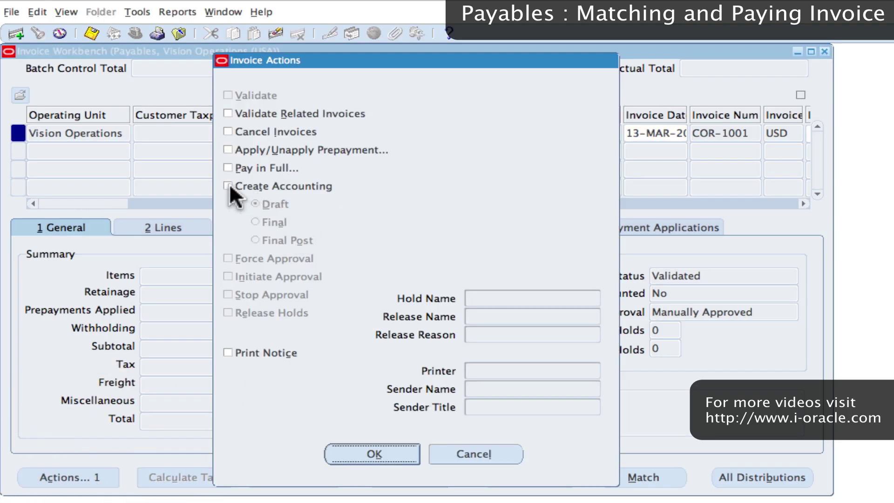
left_click(228, 186)
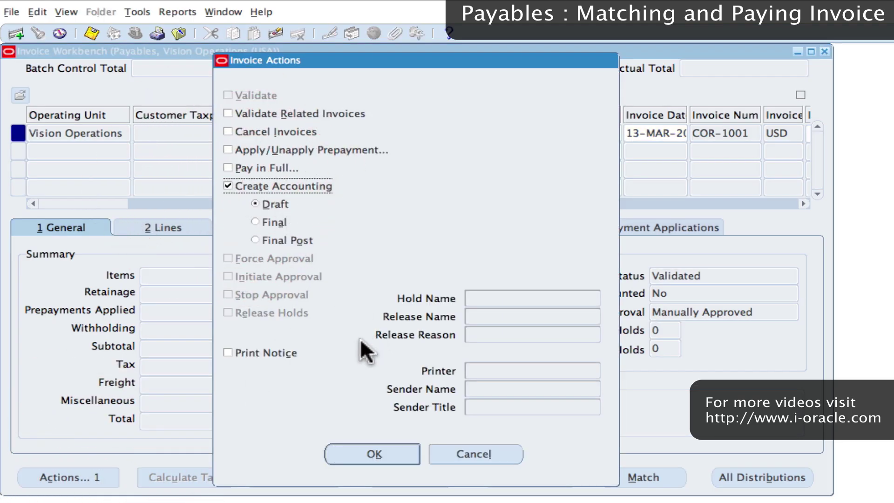
left_click(377, 452)
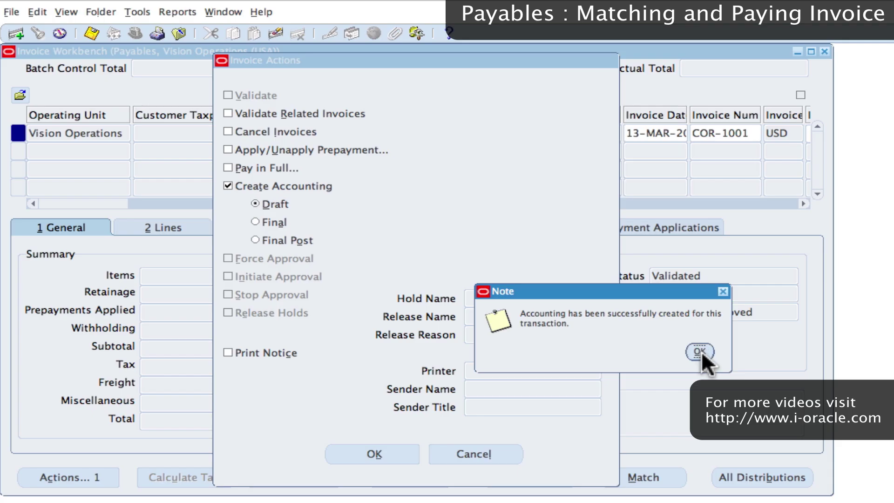
left_click(700, 351)
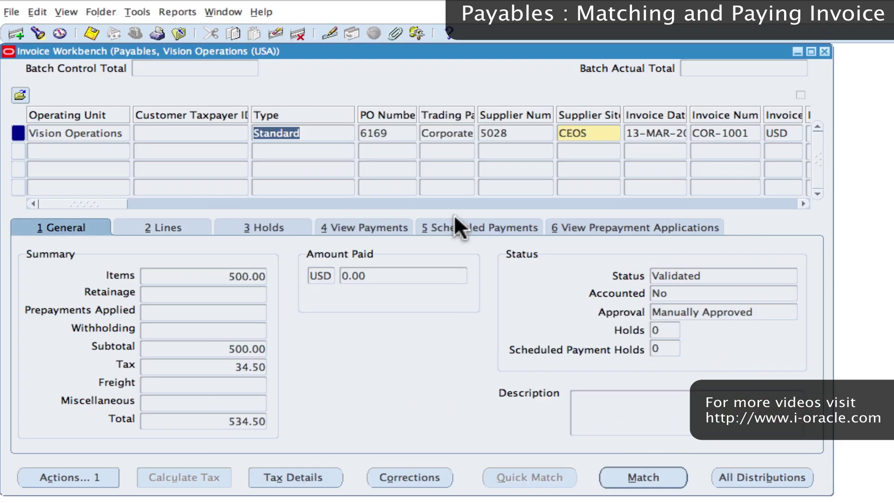
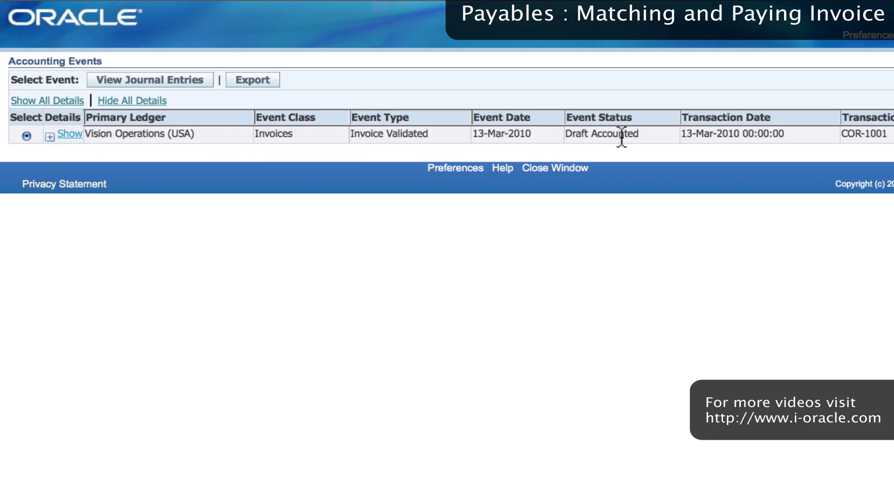
- Examine the invoice's accounting event and its subledger journal entry, including the transaction information, debit and credit lines and accounted amounts
left_click(69, 134)
left_click(157, 83)
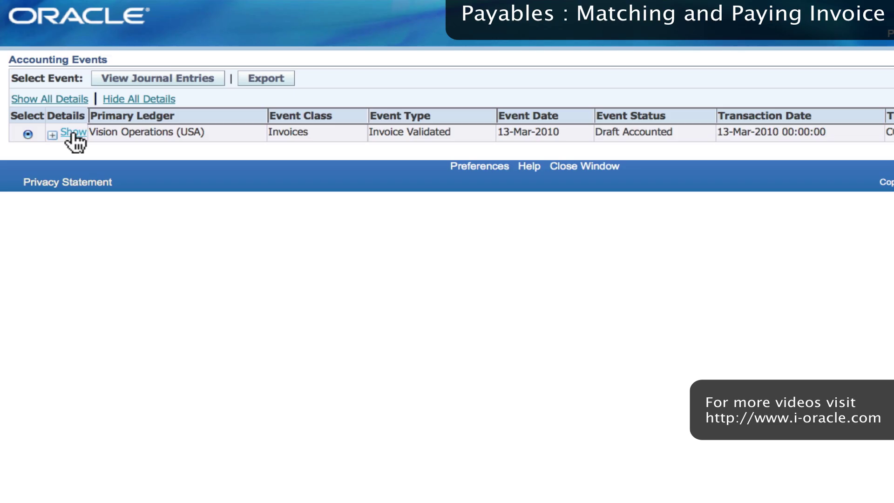
left_click(149, 81)
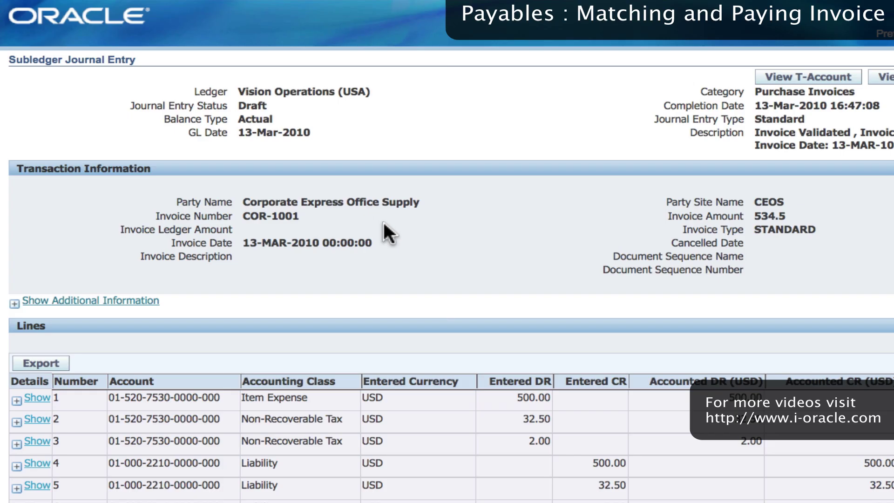
scroll(383, 222, "down", 3)
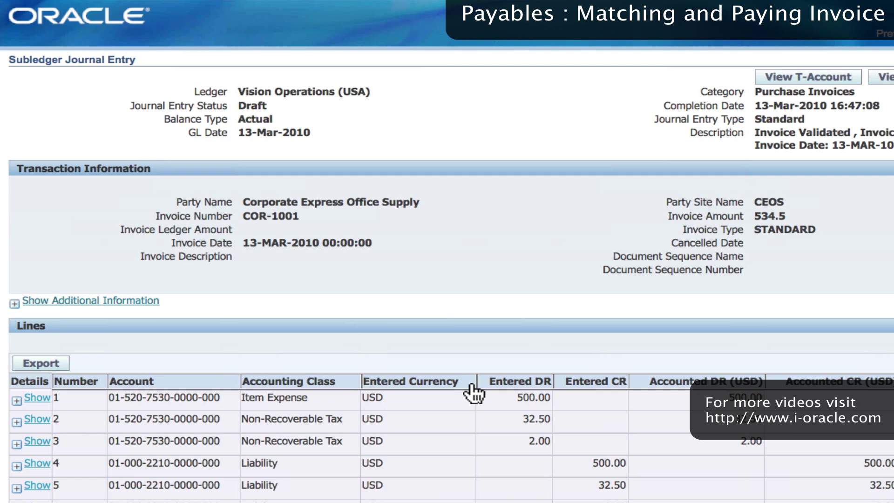
scroll(472, 393, "down", 3)
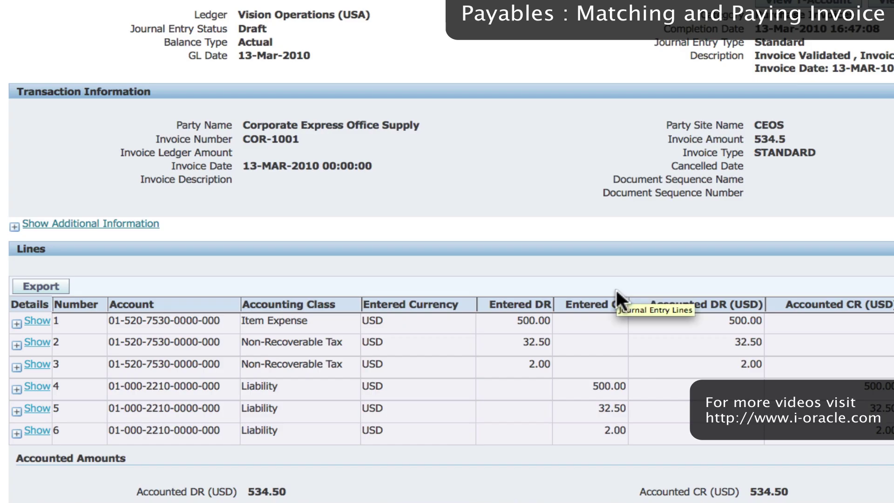
scroll(617, 291, "up", 1)
scroll(616, 290, "up", 3)
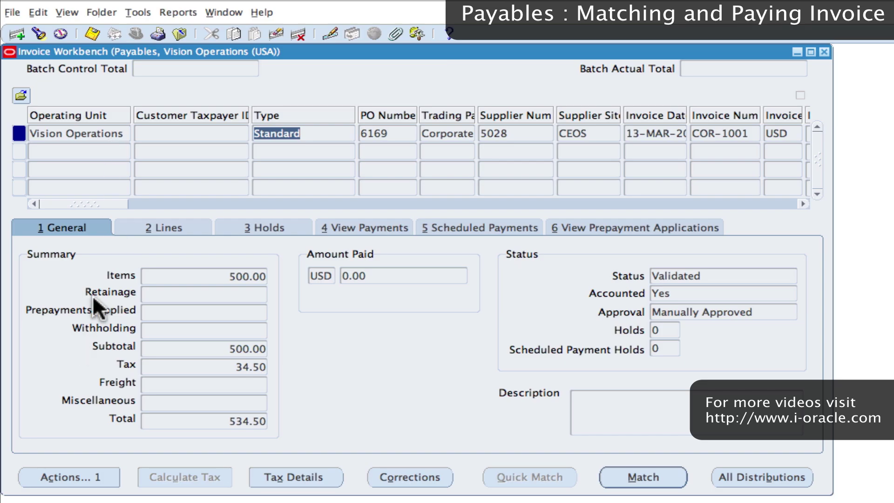
- Start a payment for the invoice with the Pay in Full action
left_click(79, 474)
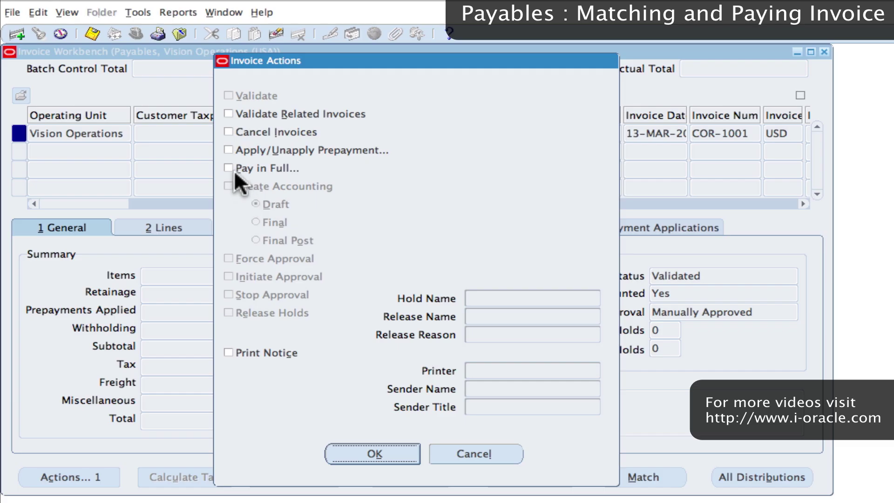
left_click(230, 166)
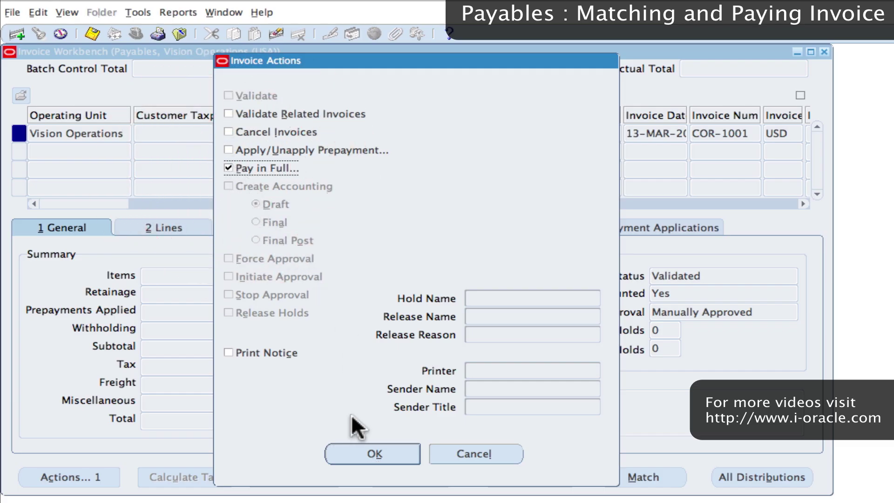
left_click(376, 453)
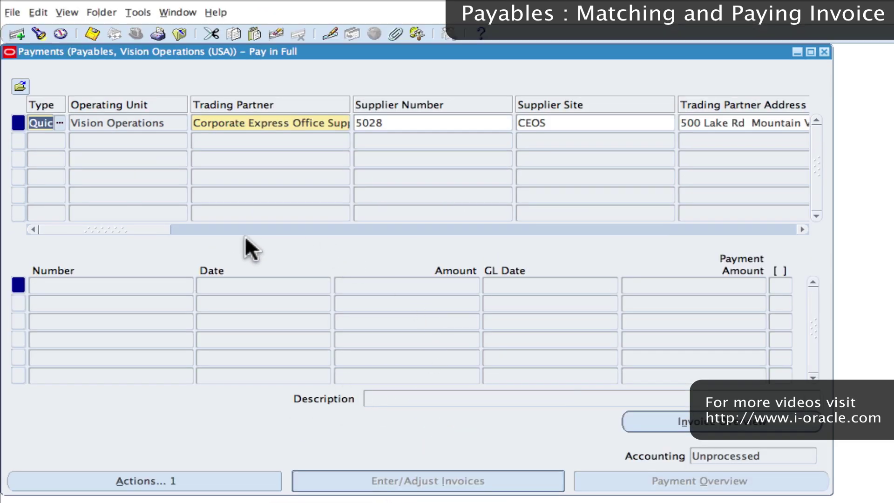
- Change the payment method of the Quick payment to Check
left_click_drag(158, 226, 364, 236)
double_click(488, 123)
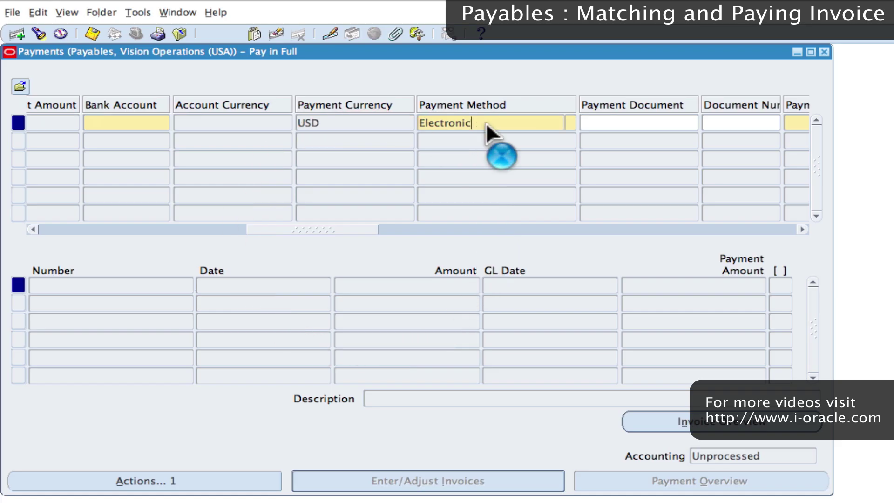
left_click(571, 122)
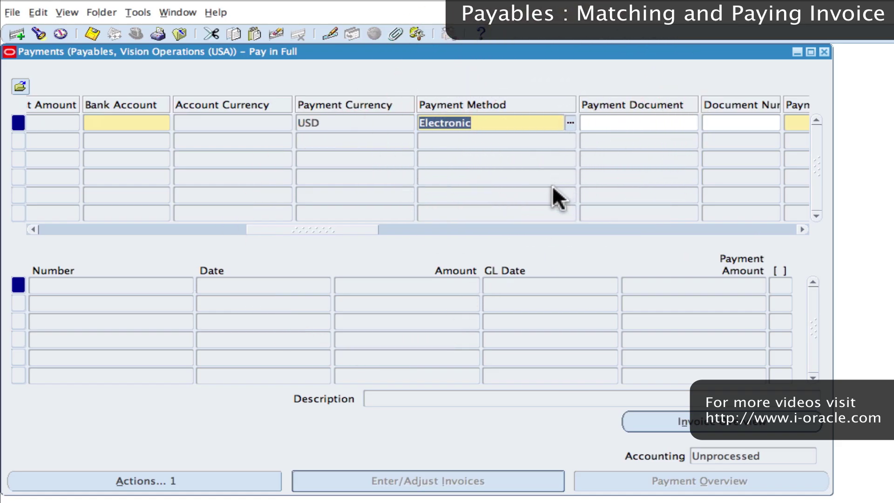
left_click(457, 236)
left_click(589, 409)
- Set the payment date to 13-MAR-2010
left_click_drag(366, 231, 311, 227)
left_click(252, 123)
left_click(286, 122)
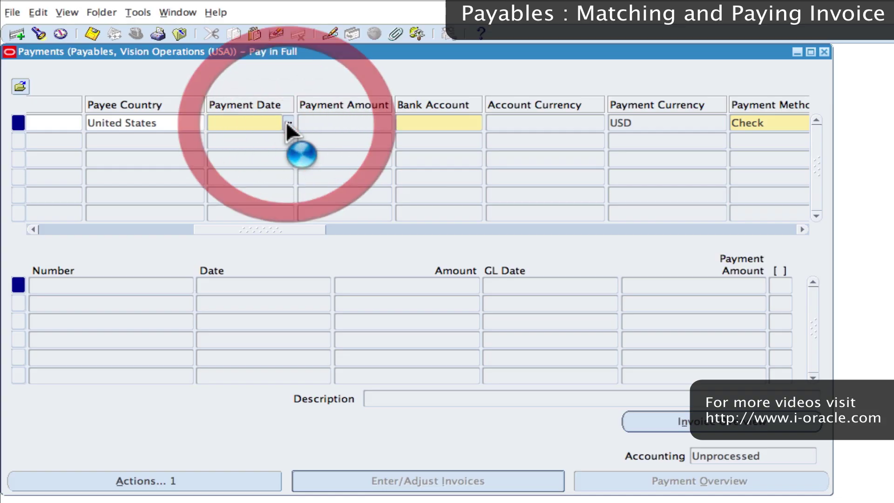
left_click(255, 208)
left_click(135, 315)
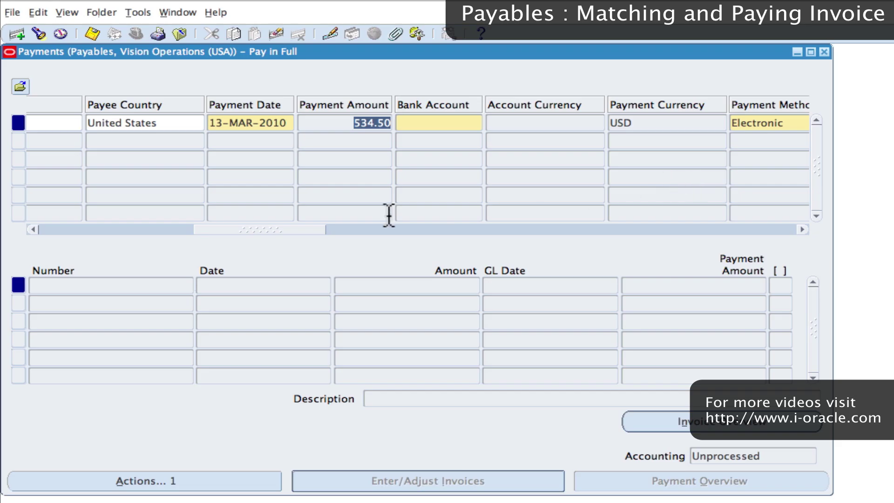
- Choose Check as the payment method again for the dated payment
left_click_drag(291, 229, 369, 228)
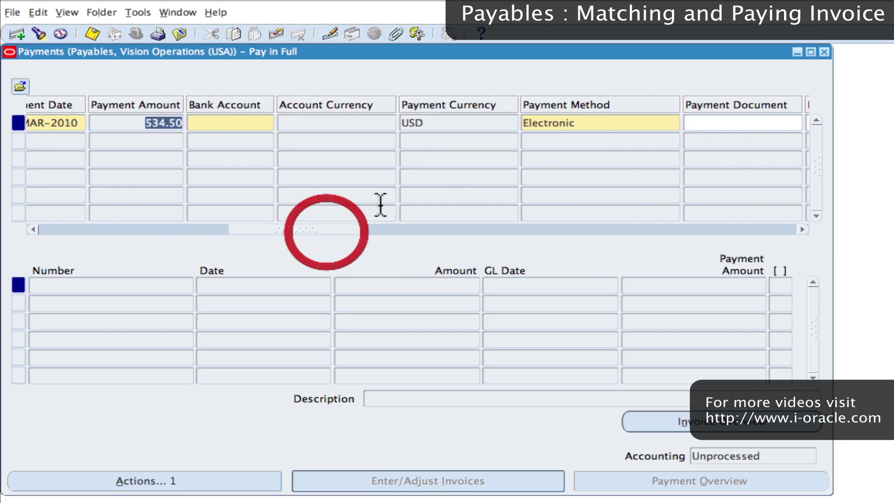
left_click(585, 123)
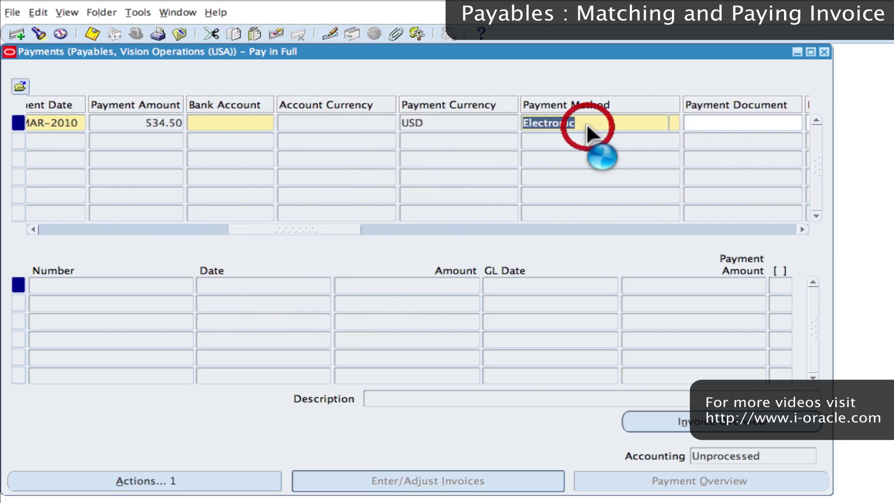
left_click(674, 123)
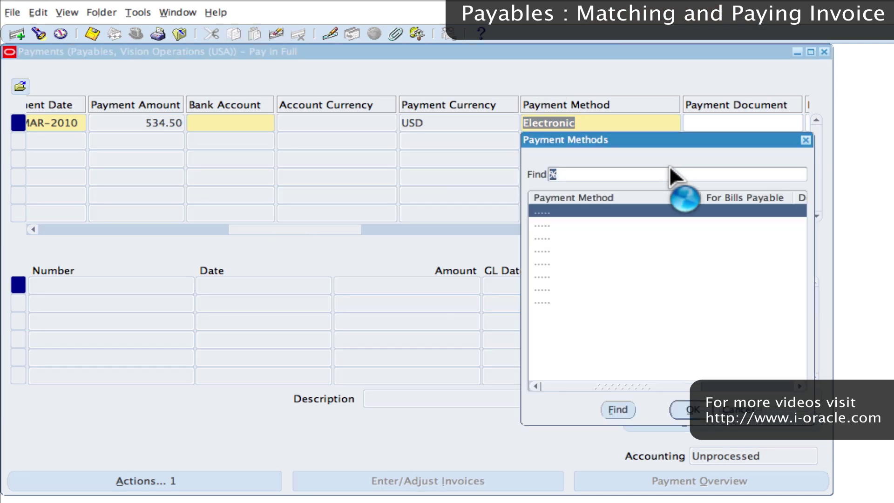
left_click(566, 234)
left_click(689, 410)
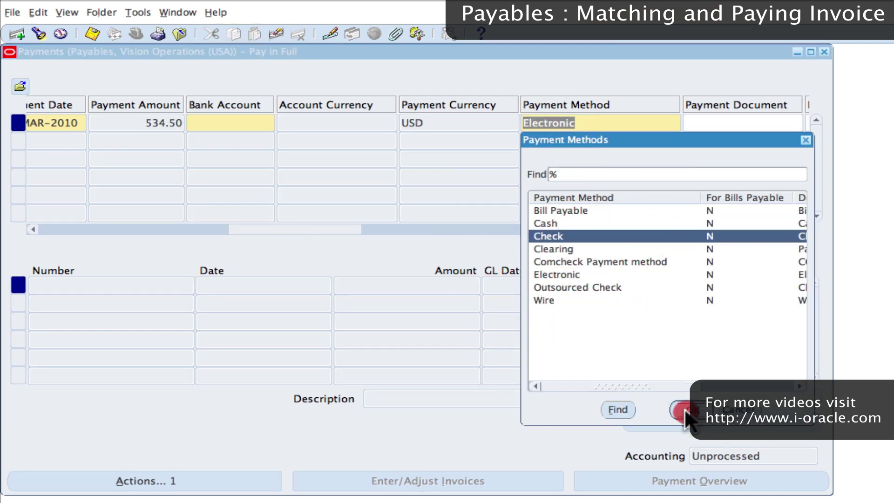
- List all available bank accounts and assign BofA-204 as the payment's bank account
left_click_drag(285, 228, 237, 229)
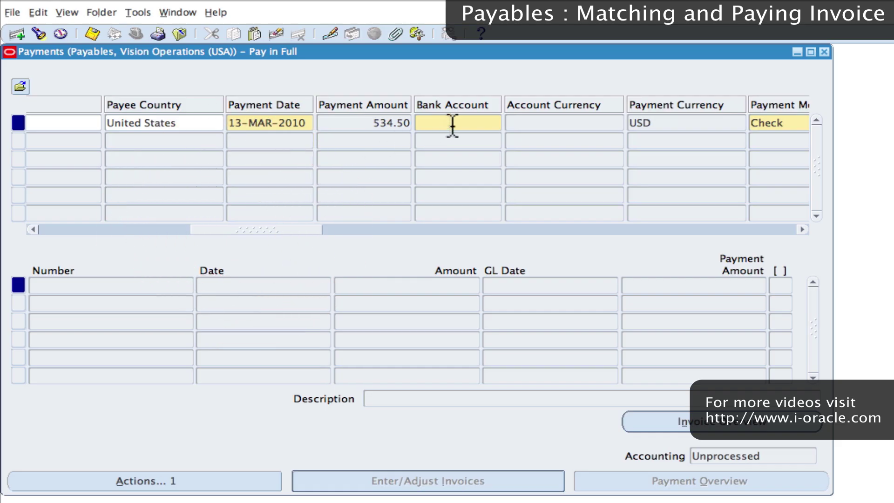
left_click_drag(304, 228, 348, 229)
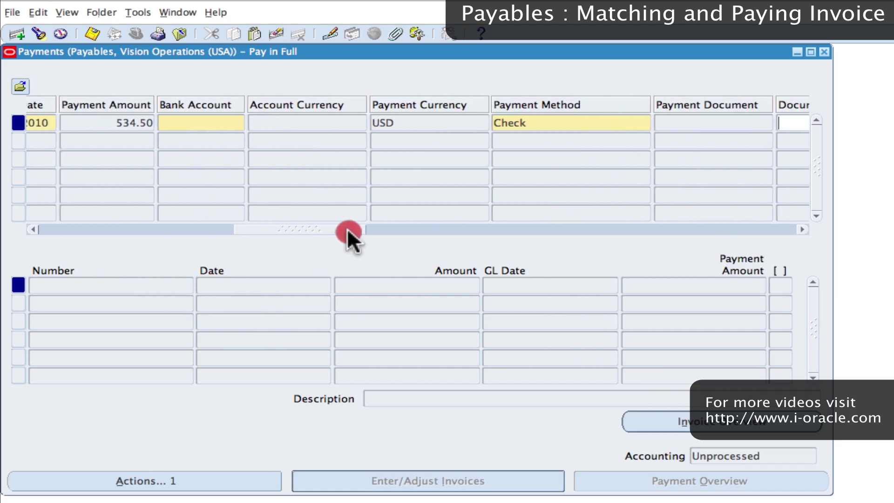
left_click(231, 117)
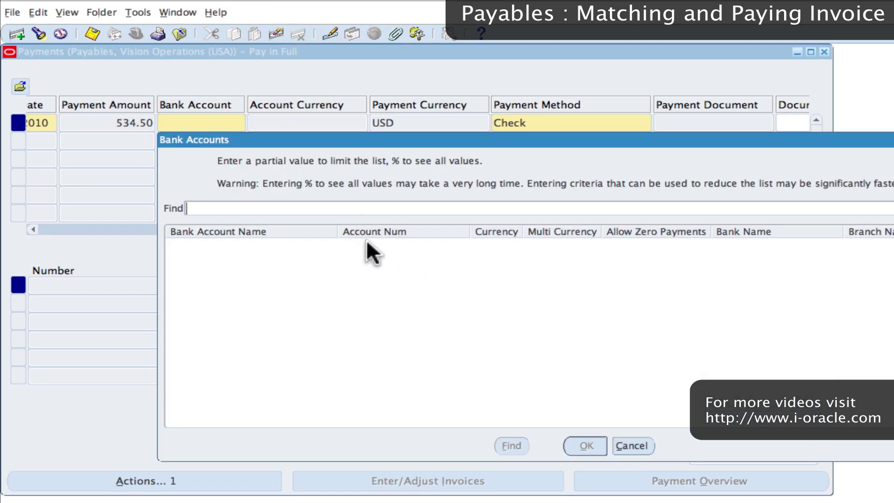
type("%")
key("Return")
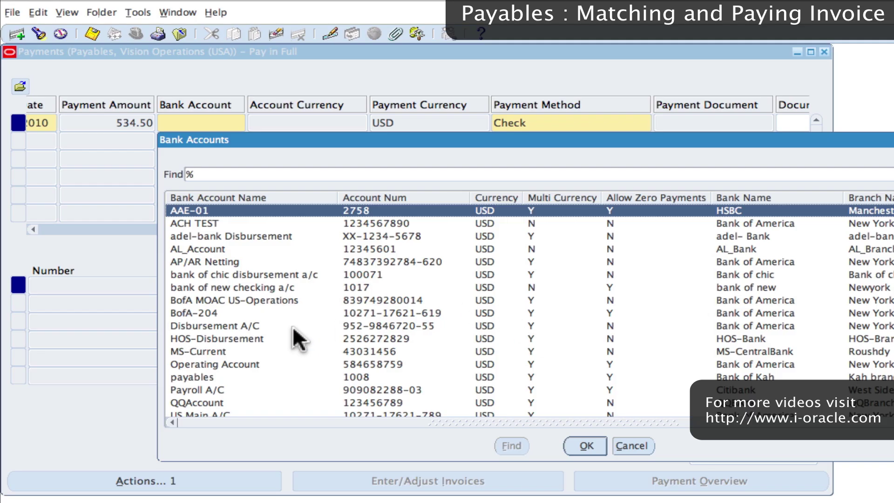
left_click(224, 313)
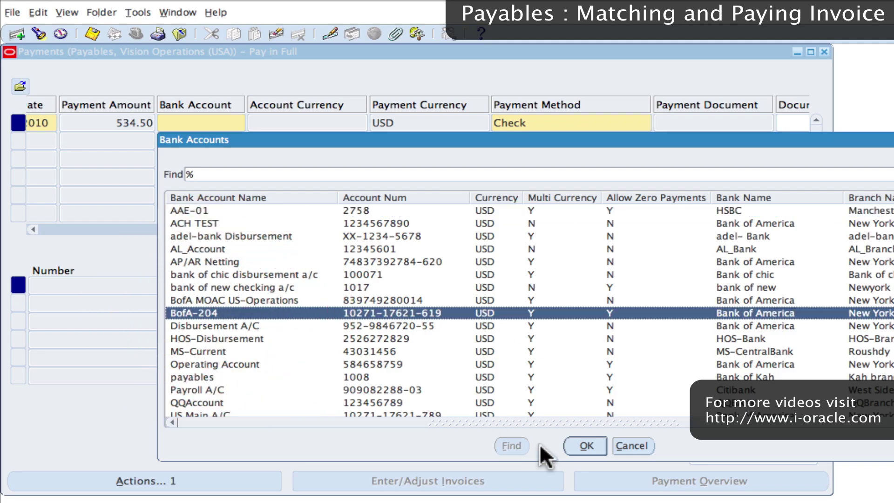
left_click(582, 446)
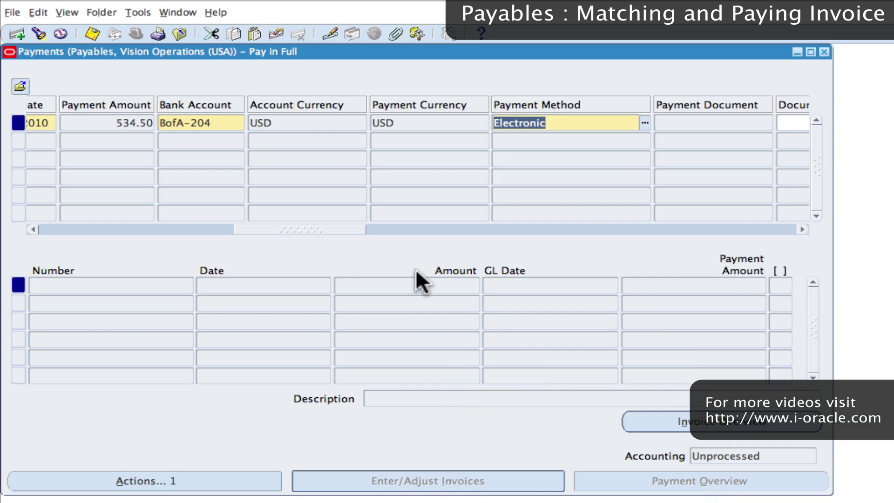
- Set the payment method to Check for the payment from the BofA-204 account
mouse_move(297, 228)
left_mouse_down()
mouse_move(693, 239)
mouse_move(271, 236)
mouse_move(322, 236)
left_mouse_up()
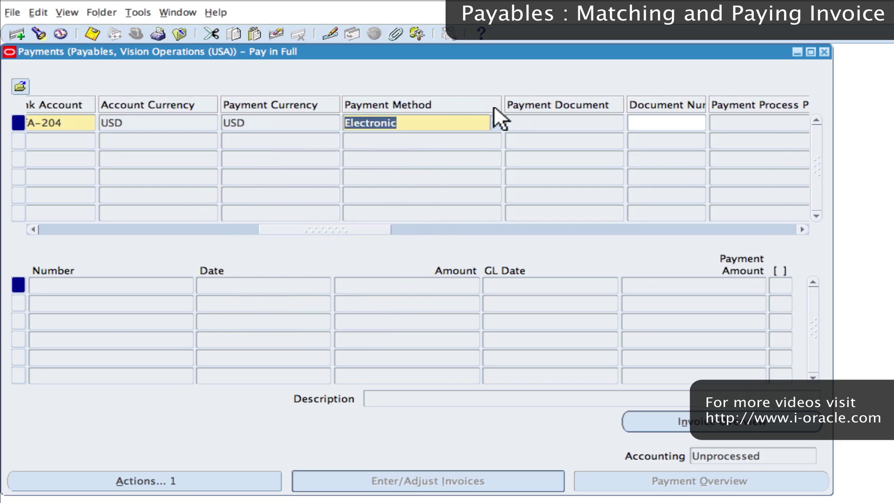
left_click(495, 123)
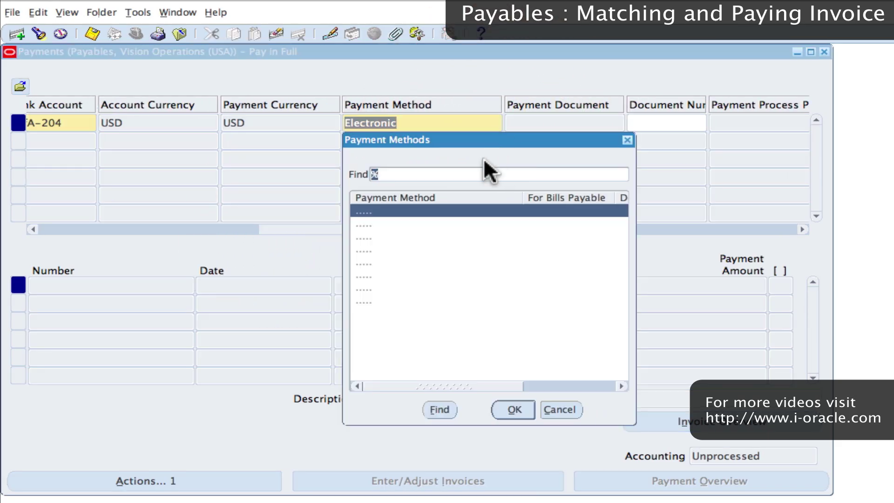
left_click(387, 236)
left_click(514, 410)
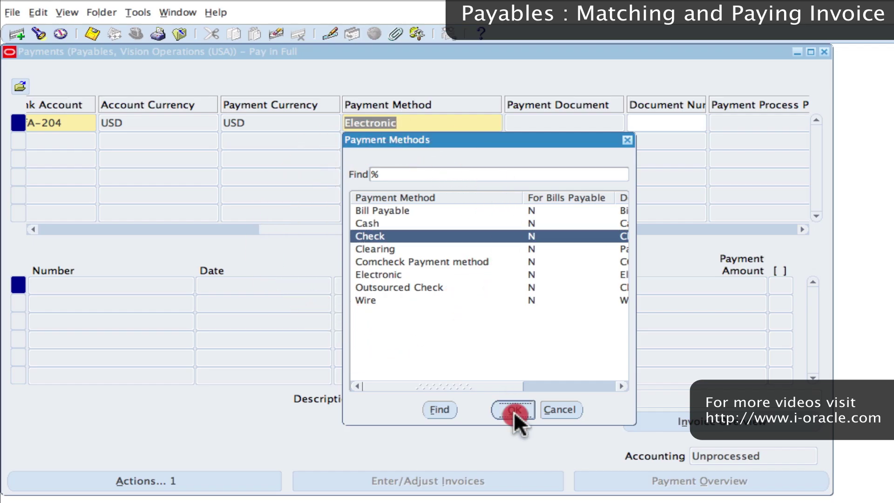
- Set the payment process profile to Check - USD
left_click_drag(355, 228, 400, 226)
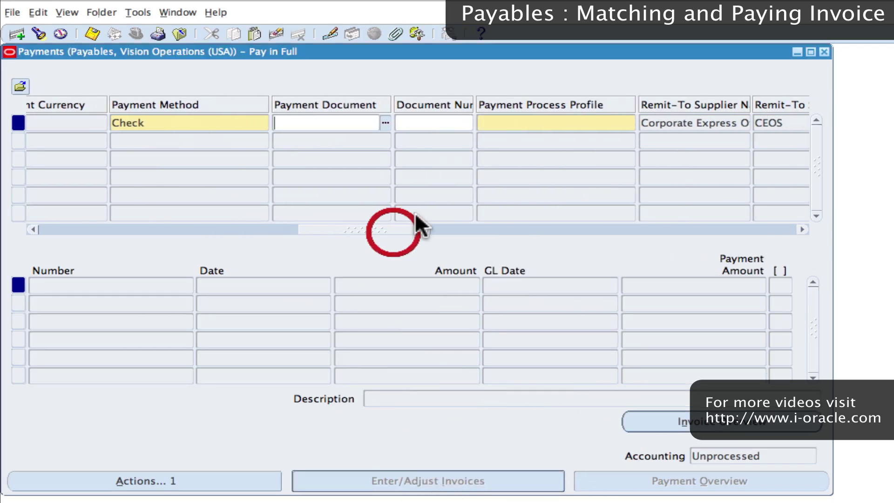
left_click(503, 123)
left_click(629, 123)
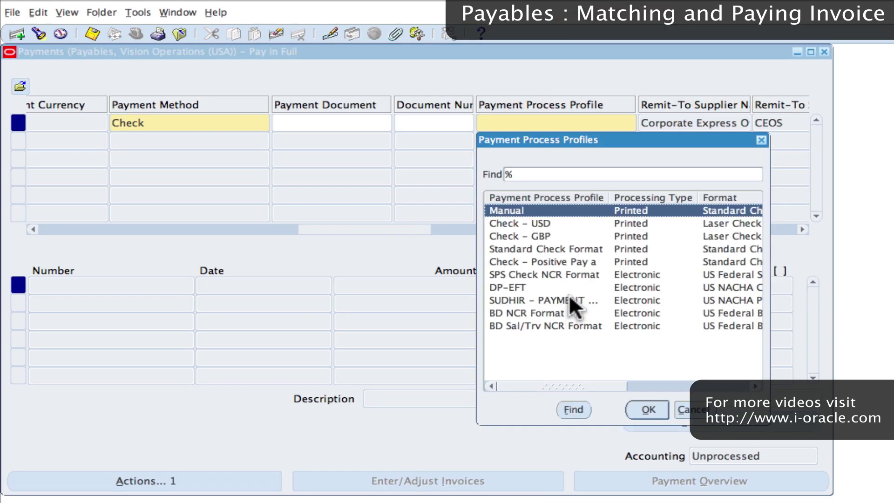
left_click(541, 222)
left_click(649, 410)
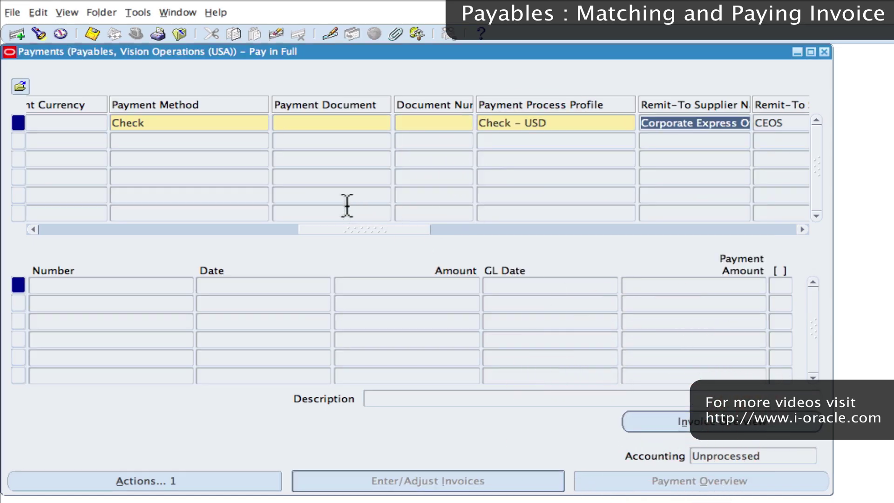
- Assign Check 204 as the payment document and reconfirm that document when starting the payment's actions
left_click(321, 124)
left_click(387, 124)
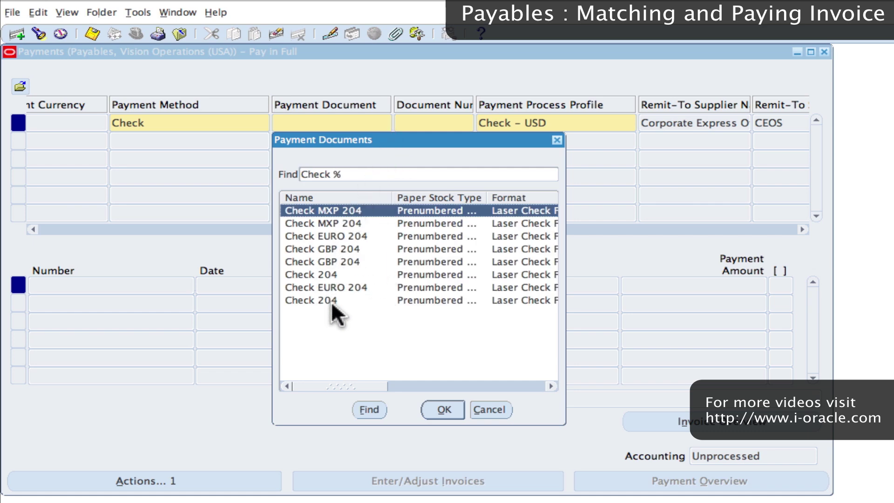
left_click(339, 274)
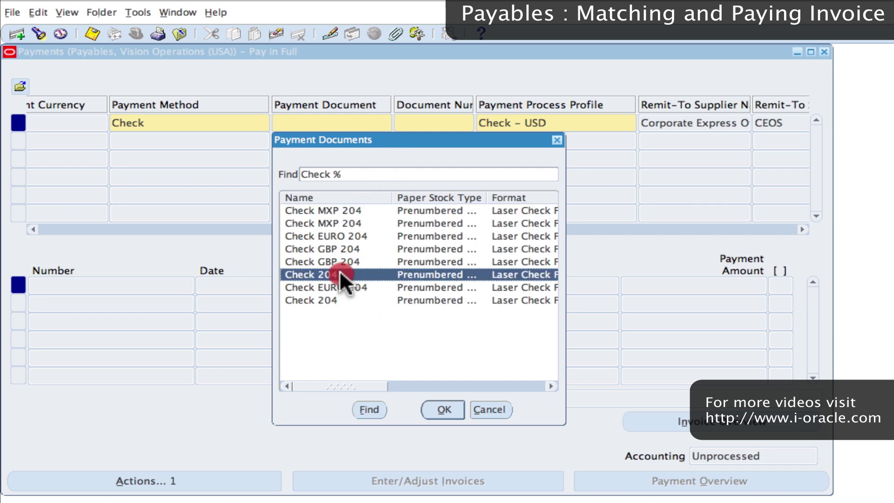
left_click(444, 409)
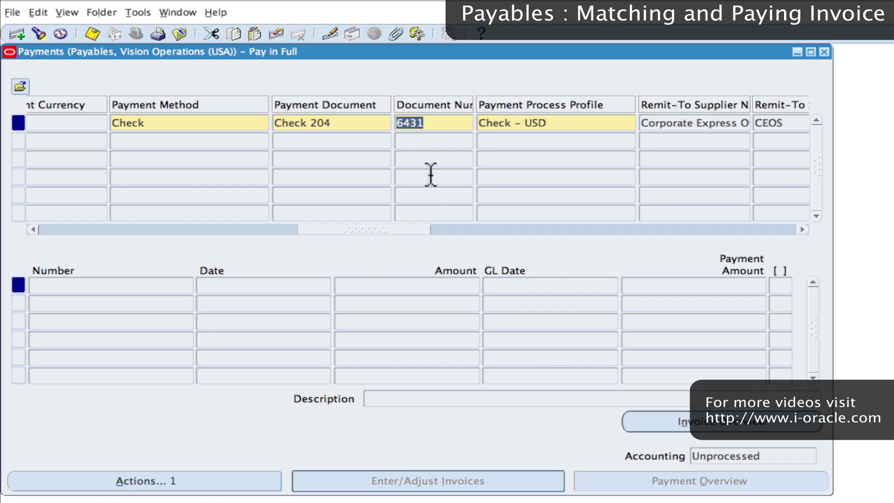
left_click_drag(371, 228, 329, 227)
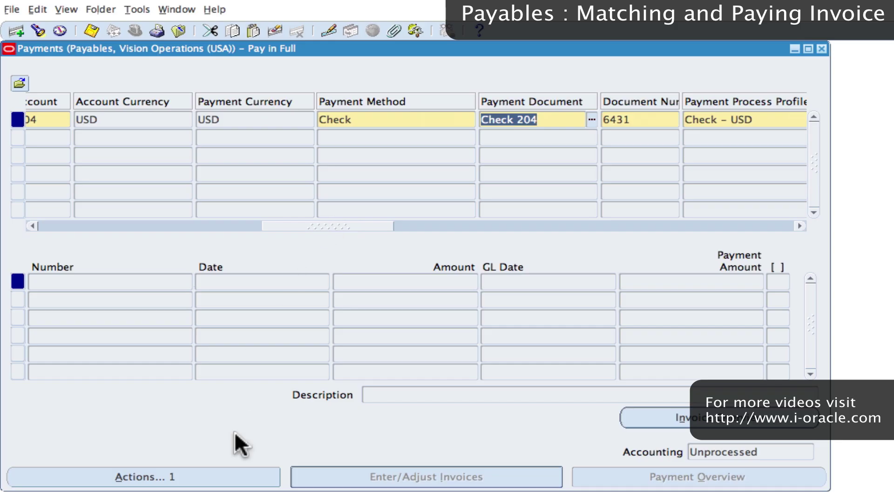
left_click(148, 472)
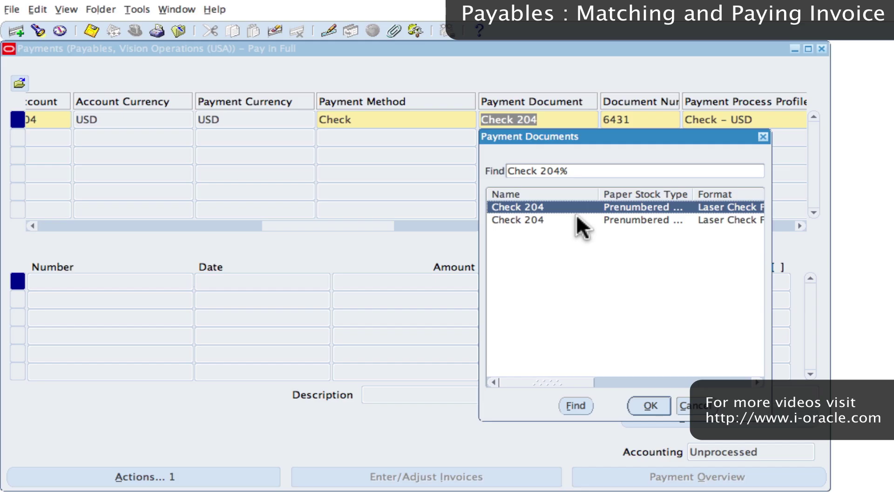
left_click(655, 404)
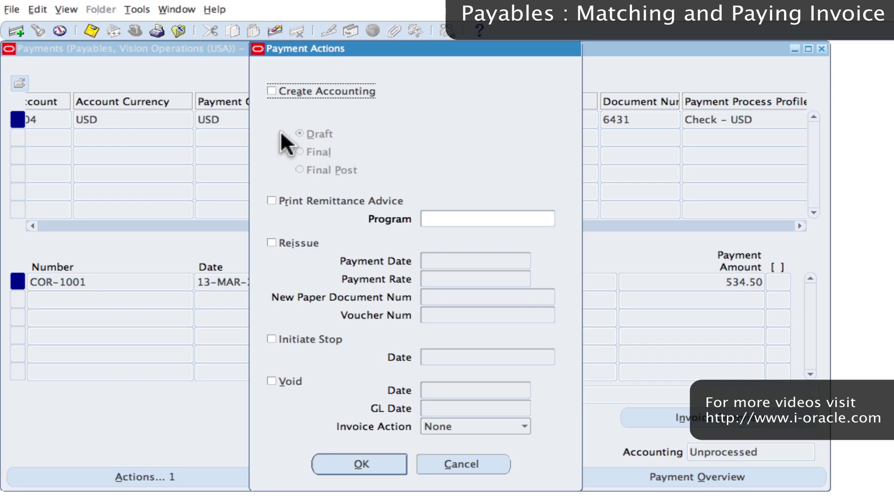
- Run the payment actions to create draft accounting and print the remittance advice with the Separate Remittance Advice program
left_click(270, 91)
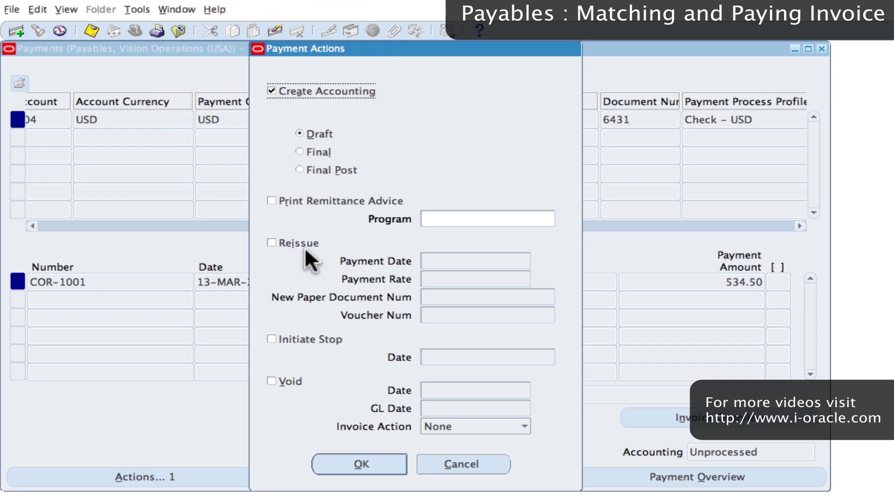
left_click(272, 199)
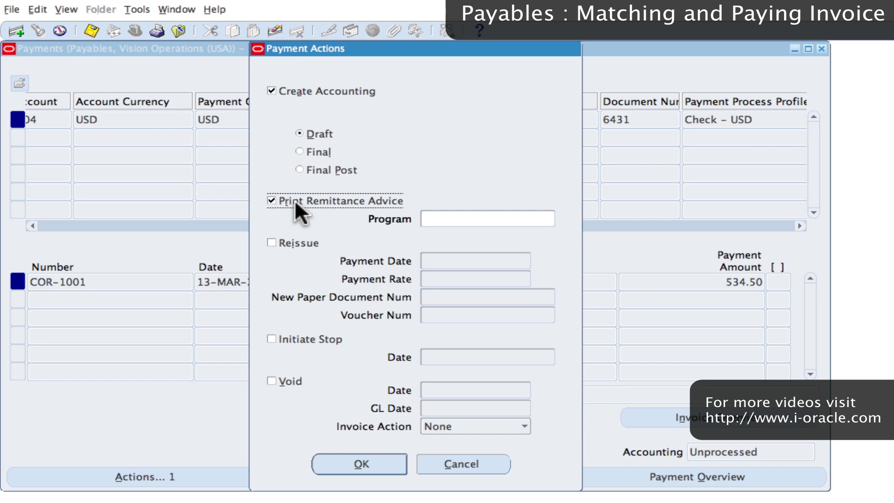
left_click(460, 220)
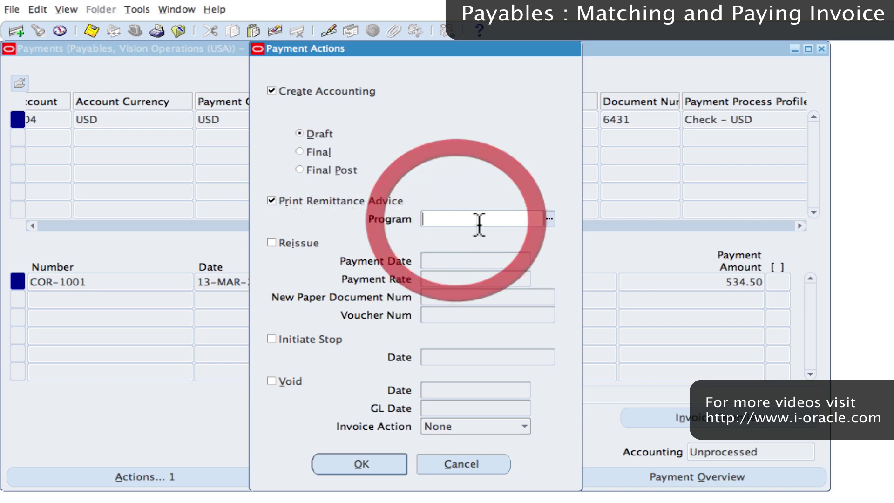
left_click(549, 218)
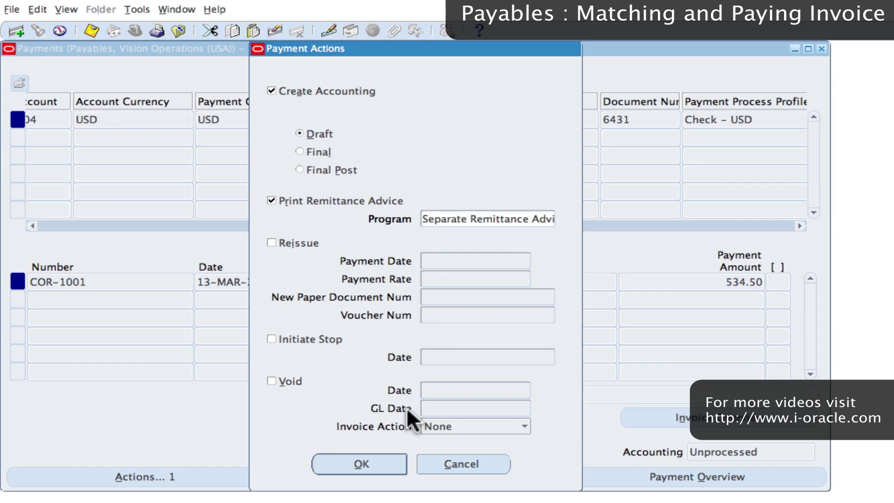
left_click(364, 463)
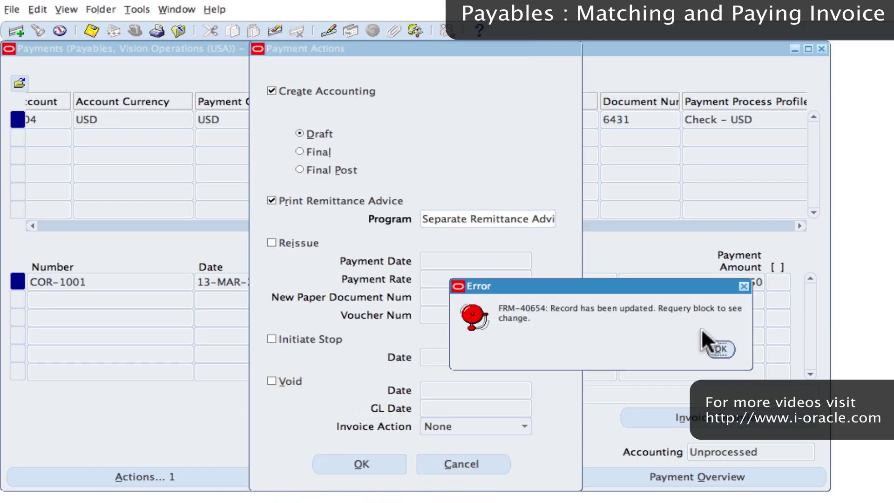
left_click(721, 349)
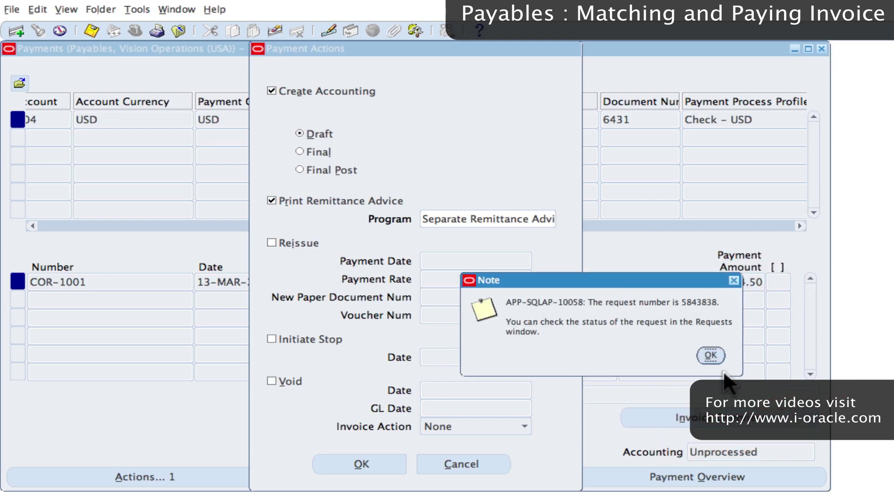
left_click(711, 354)
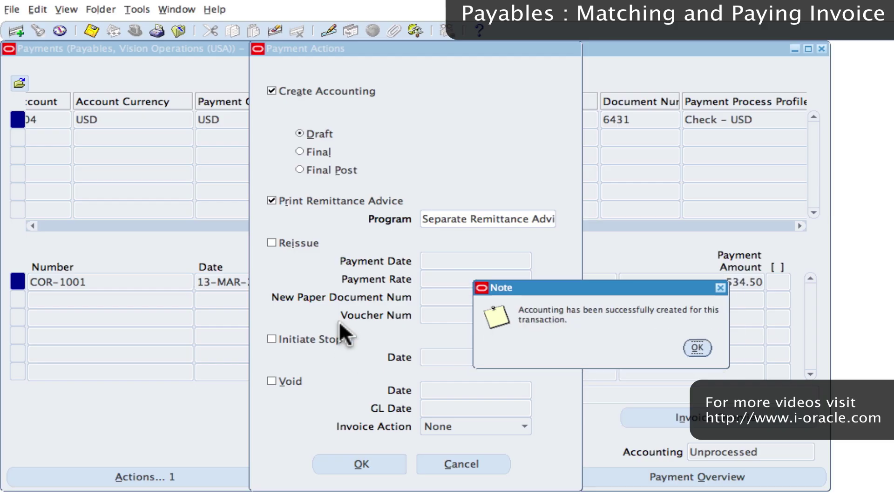
left_click(701, 345)
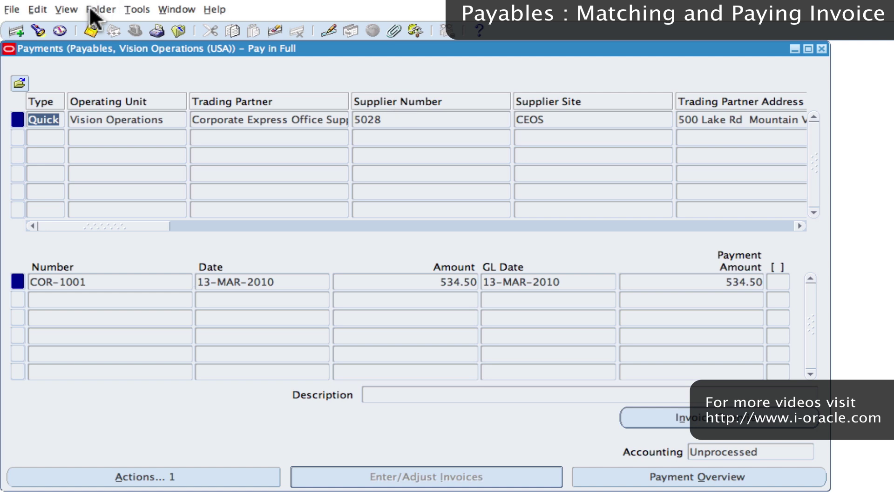
- Find all requests and open the newest Format Payment Instructions request's PDF output in Adobe Acrobat Pro to check the printed check
left_click(69, 8)
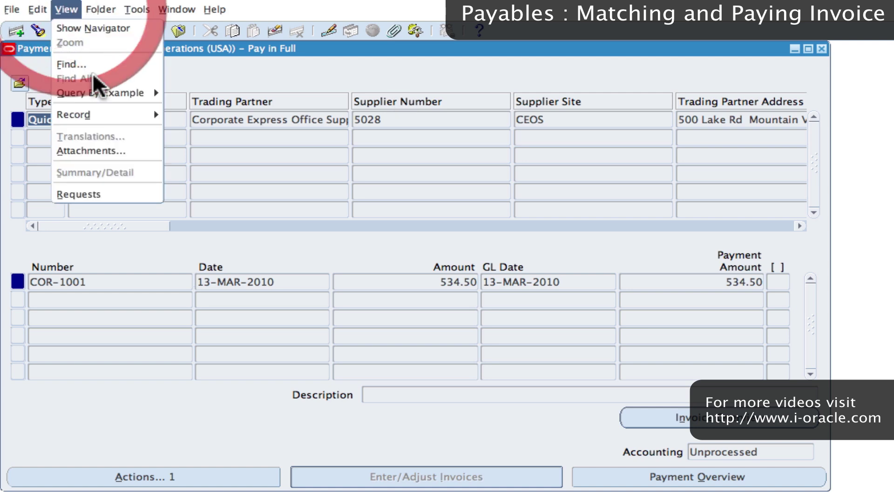
left_click(90, 191)
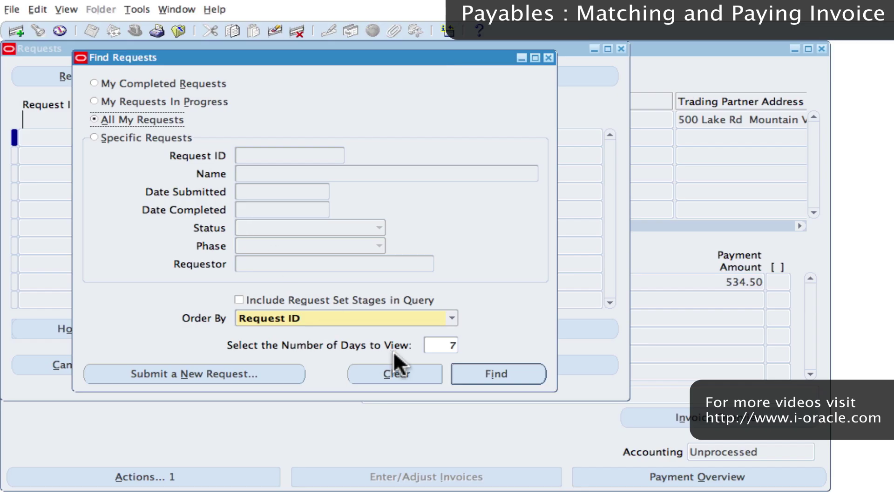
left_click(488, 374)
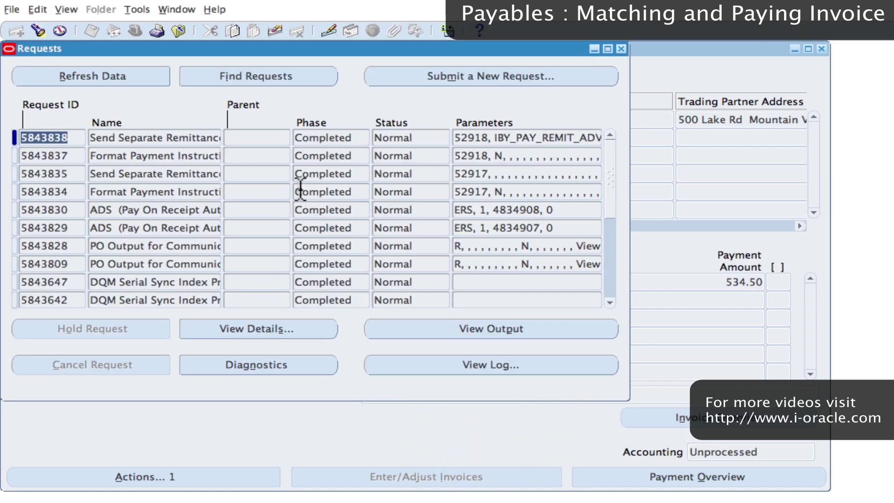
left_click(139, 156)
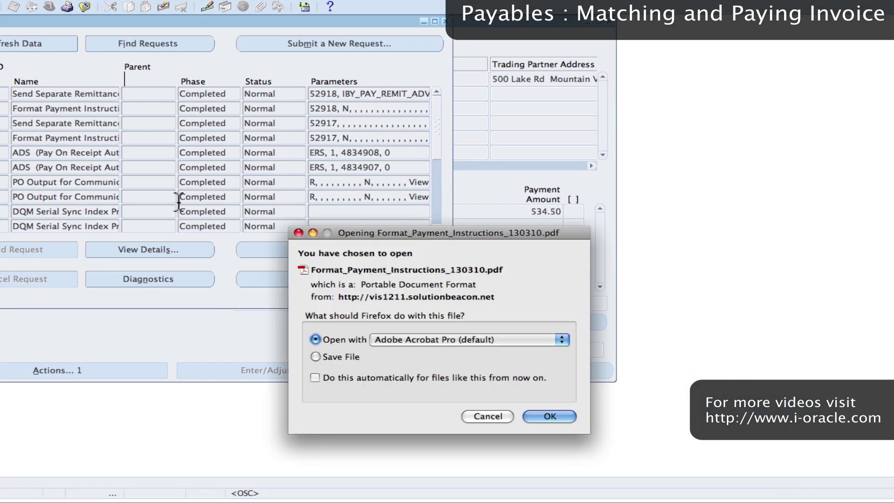
left_click(549, 415)
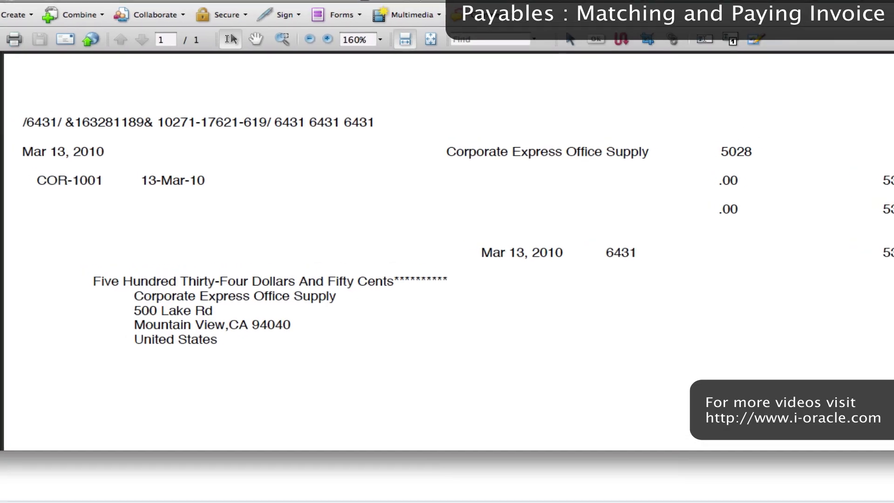
left_click(14, 10)
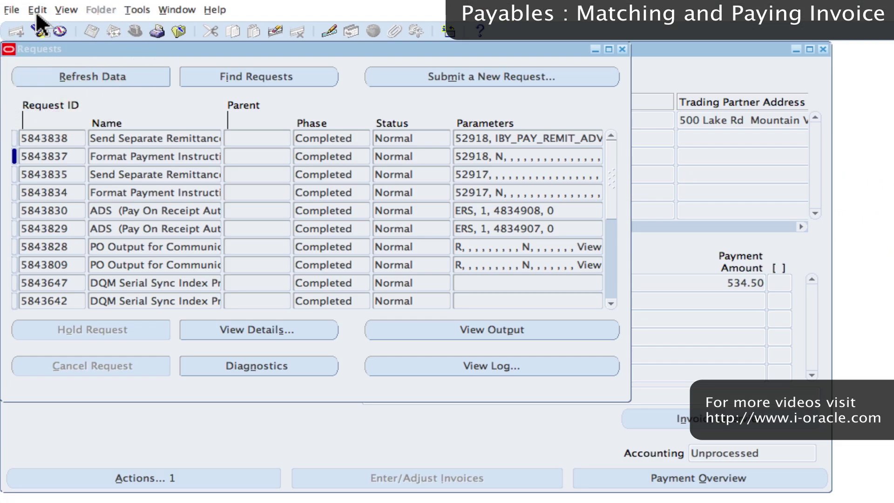
left_click(623, 49)
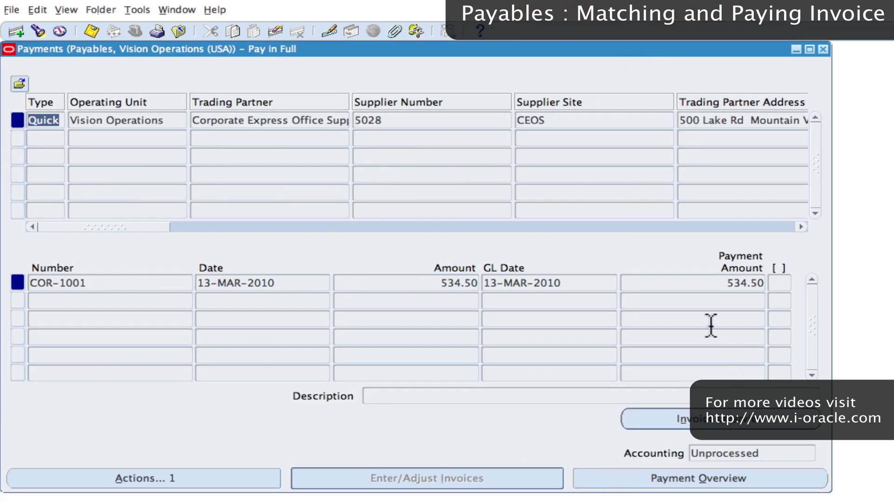
- Review the payment overview with its payee, bank and paid invoice details
left_click(699, 485)
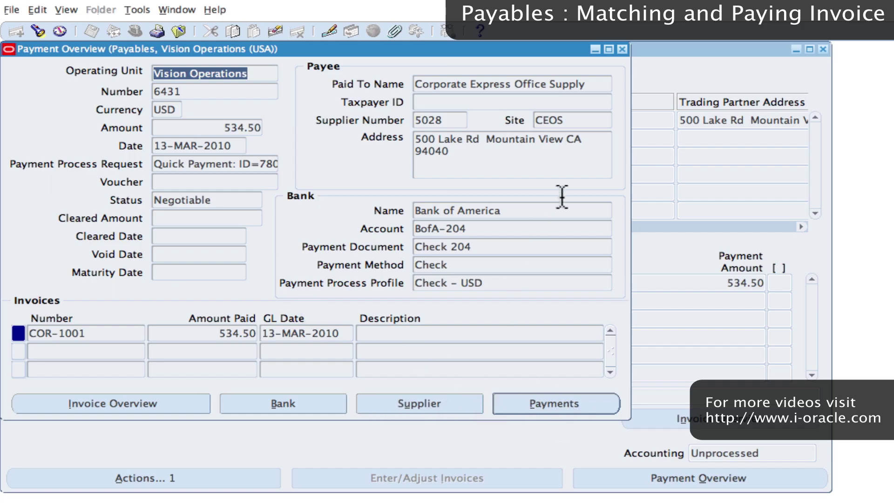
left_click(623, 49)
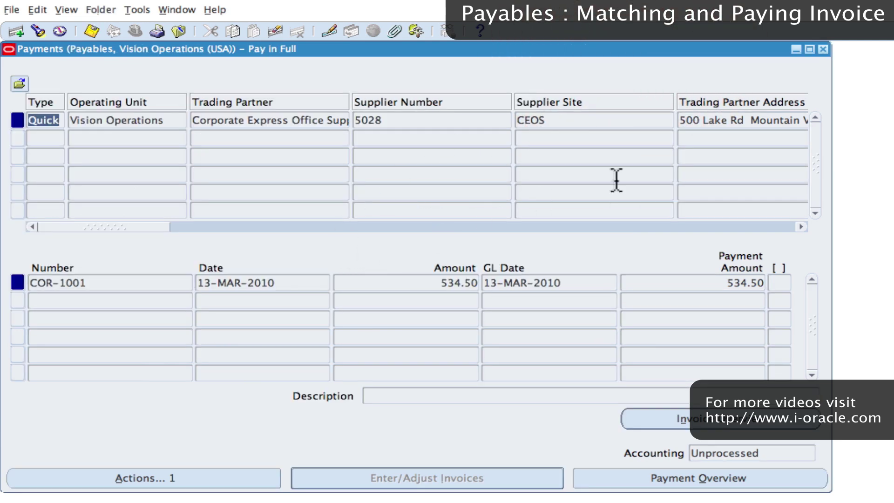
- Close the payment with its changes saved, and leave the Invoice Workbench, collapsing the Navigator's function tree
left_click(823, 48)
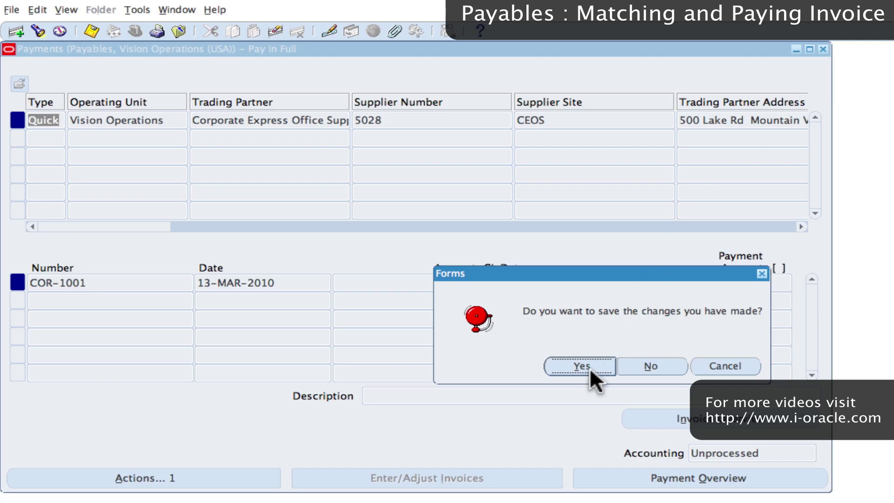
left_click(580, 365)
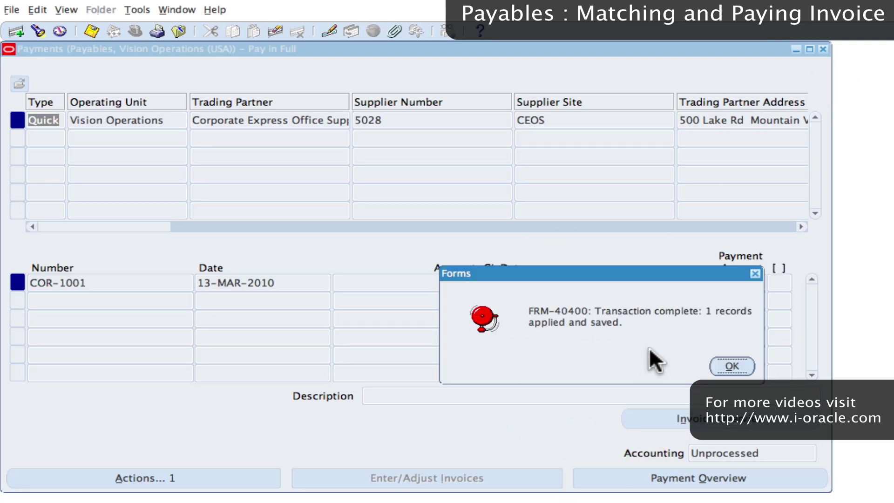
left_click(729, 367)
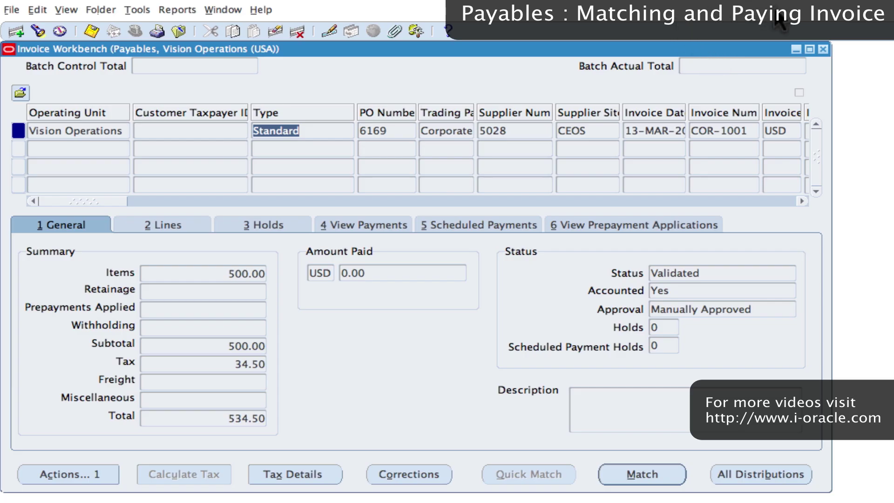
left_click(823, 49)
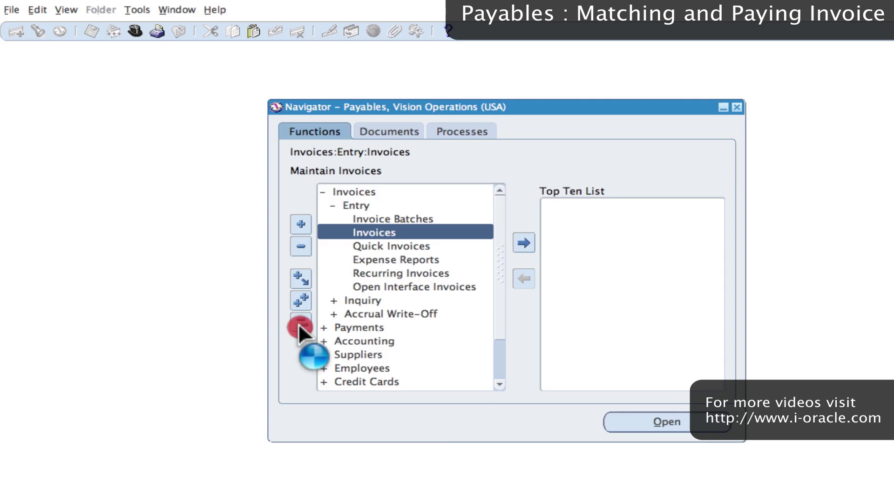
left_click(298, 323)
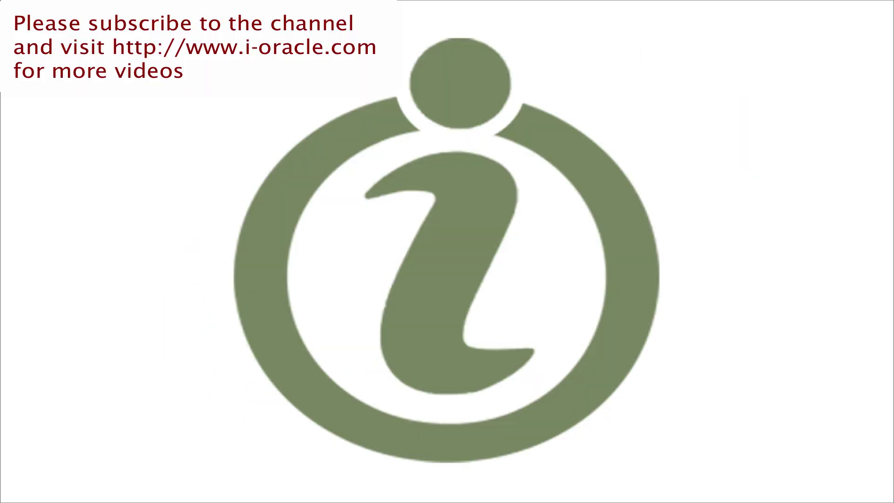